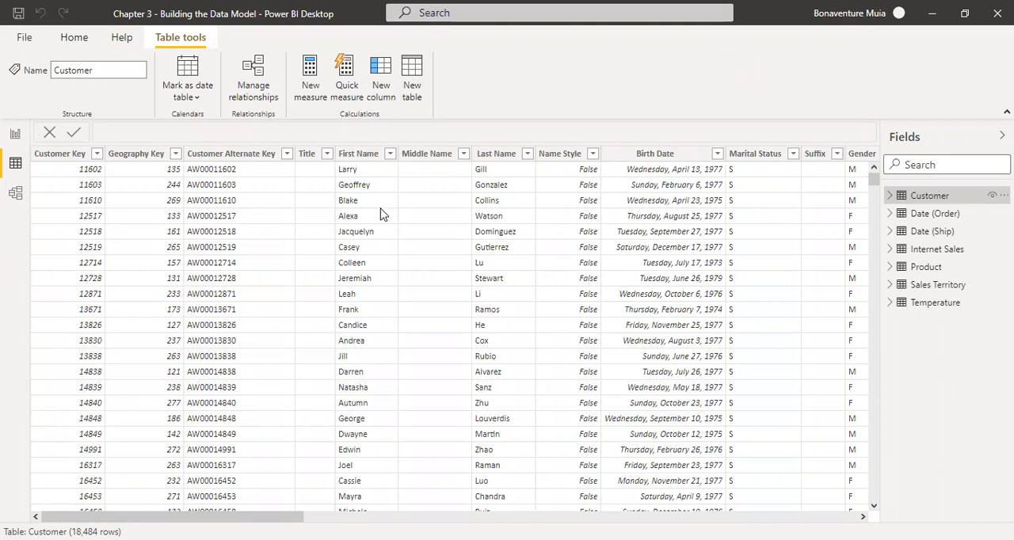
Add a new calculated column to the Customer table and name it Age
{"action": "left_click", "coordinate": [641, 157]}
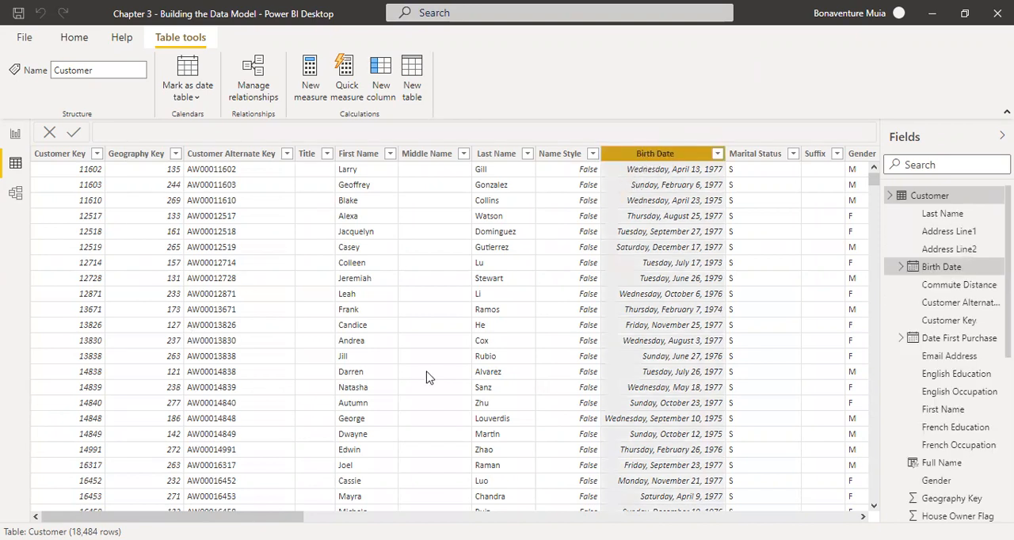
{"action": "left_click_drag", "start_coordinate": [285, 516], "coordinate": [883, 424]}
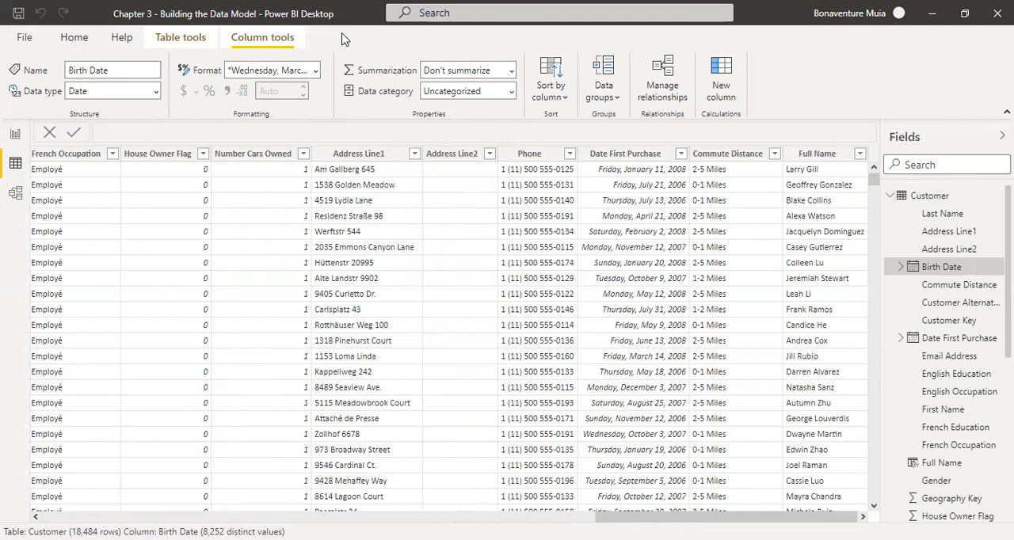
{"action": "left_click", "coordinate": [183, 38]}
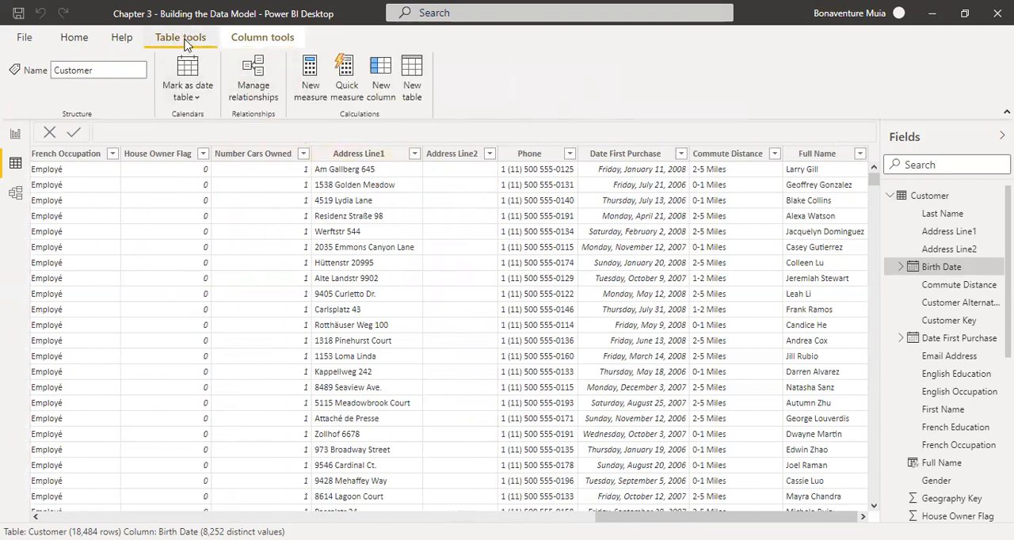
{"action": "left_click", "coordinate": [383, 94]}
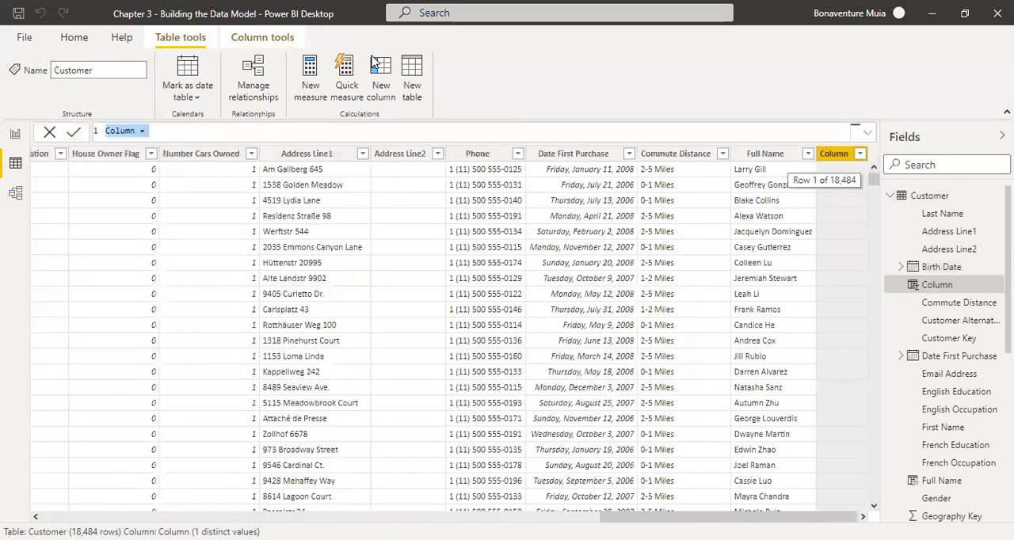
{"action": "left_click", "coordinate": [136, 130]}
{"action": "key", "text": "BackSpace"}
{"action": "key", "text": "BackSpace"}
{"action": "key", "text": "BackSpace"}
{"action": "key", "text": "BackSpace"}
{"action": "key", "text": "BackSpace"}
{"action": "key", "text": "BackSpace"}
{"action": "type", "text": "Age"}
{"action": "key", "text": "Right"}
{"action": "key", "text": "Right"}
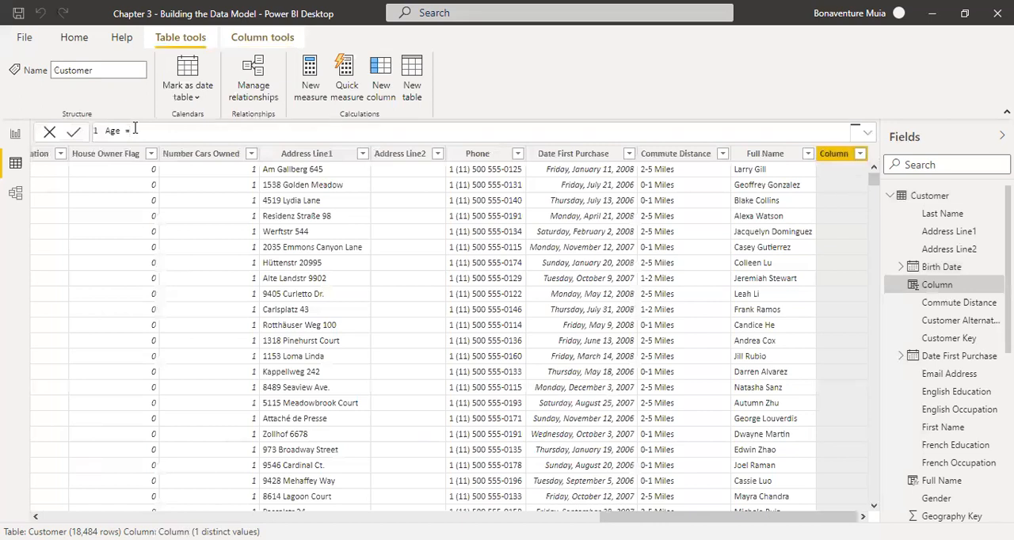
Begin the Age column's formula with the DATEDIFF function
{"action": "type", "text": "Datee"}
{"action": "key", "text": "BackSpace"}
{"action": "type", "text": "ed"}
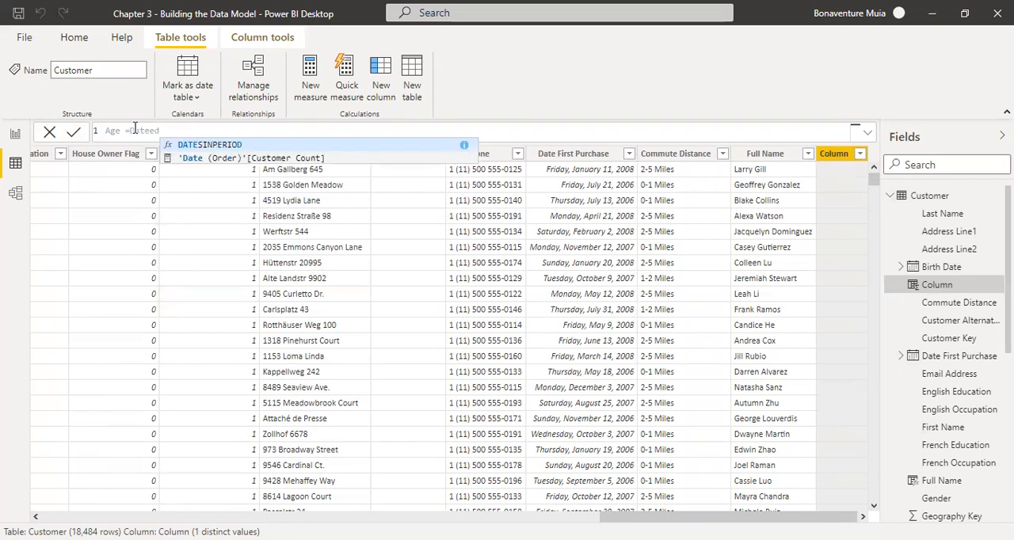
{"action": "key", "text": "BackSpace"}
{"action": "key", "text": "BackSpace"}
{"action": "type", "text": "di"}
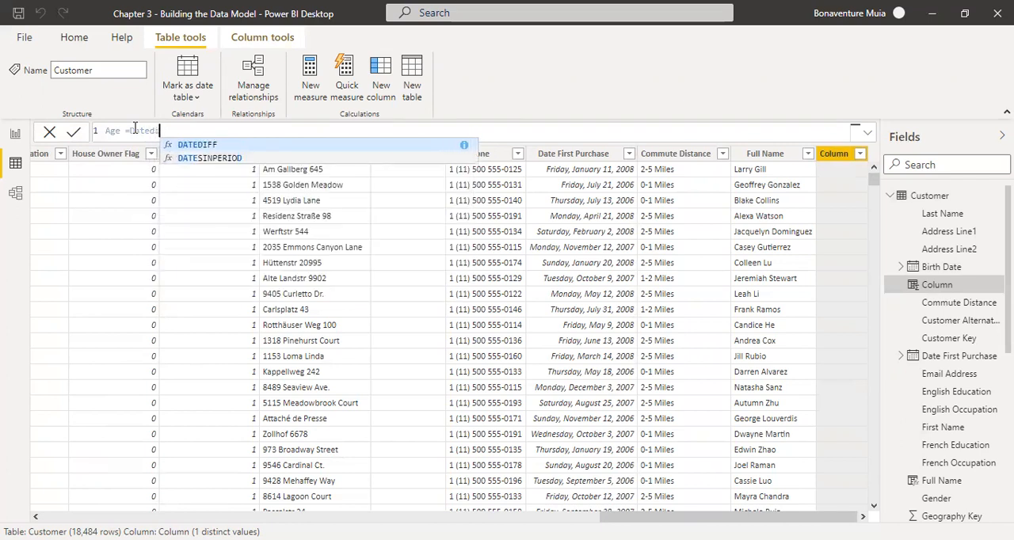
{"action": "key", "text": "Tab"}
{"action": "type", "text": "("}
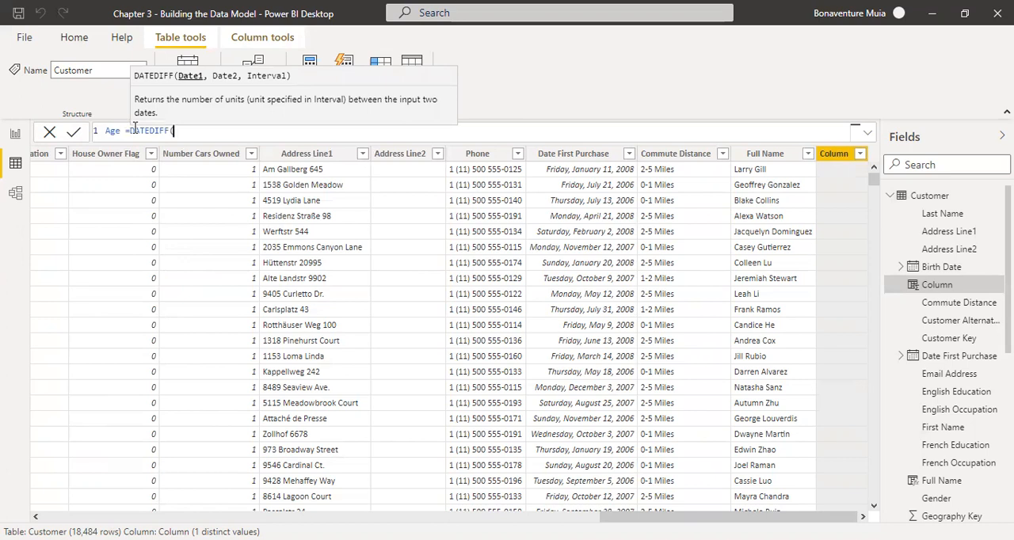
{"action": "type", "text": "customer"}
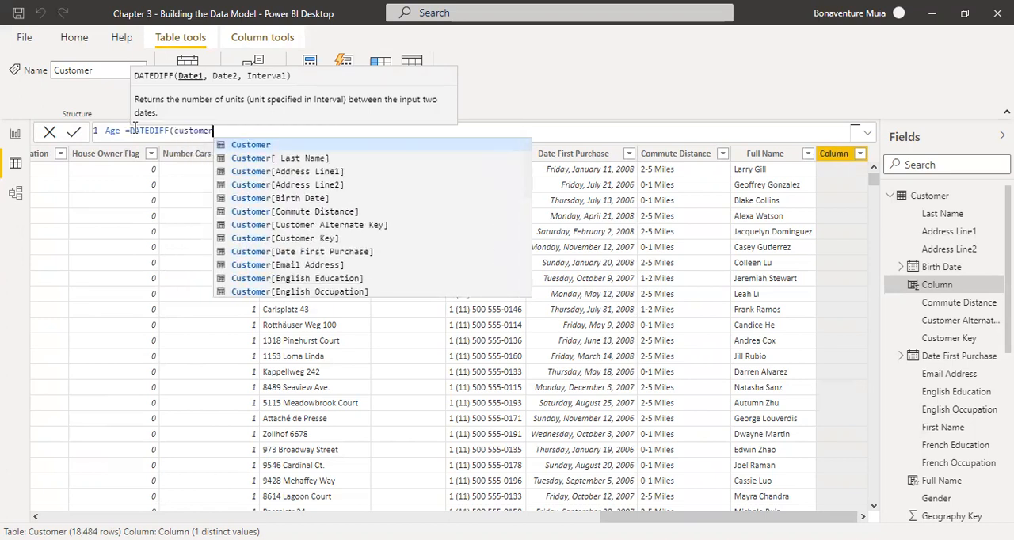
Enter Customer[Birth Date] as the first date argument of DATEDIFF
{"action": "key", "text": "Down"}
{"action": "key", "text": "Down"}
{"action": "key", "text": "Down"}
{"action": "key", "text": "Down"}
{"action": "key", "text": "Down"}
{"action": "key", "text": "Down"}
{"action": "key", "text": "Down"}
{"action": "key", "text": "Down"}
{"action": "key", "text": "Down"}
{"action": "key", "text": "Down"}
{"action": "key", "text": "Down"}
{"action": "key", "text": "Down"}
{"action": "key", "text": "Down"}
{"action": "key", "text": "Down"}
{"action": "key", "text": "Down"}
{"action": "key", "text": "Down"}
{"action": "key", "text": "Down"}
{"action": "key", "text": "Down"}
{"action": "key", "text": "Down"}
{"action": "key", "text": "Down"}
{"action": "key", "text": "Down"}
{"action": "key", "text": "Down"}
{"action": "key", "text": "Down"}
{"action": "key", "text": "Down"}
{"action": "key", "text": "Down"}
{"action": "key", "text": "Down"}
{"action": "key", "text": "Down"}
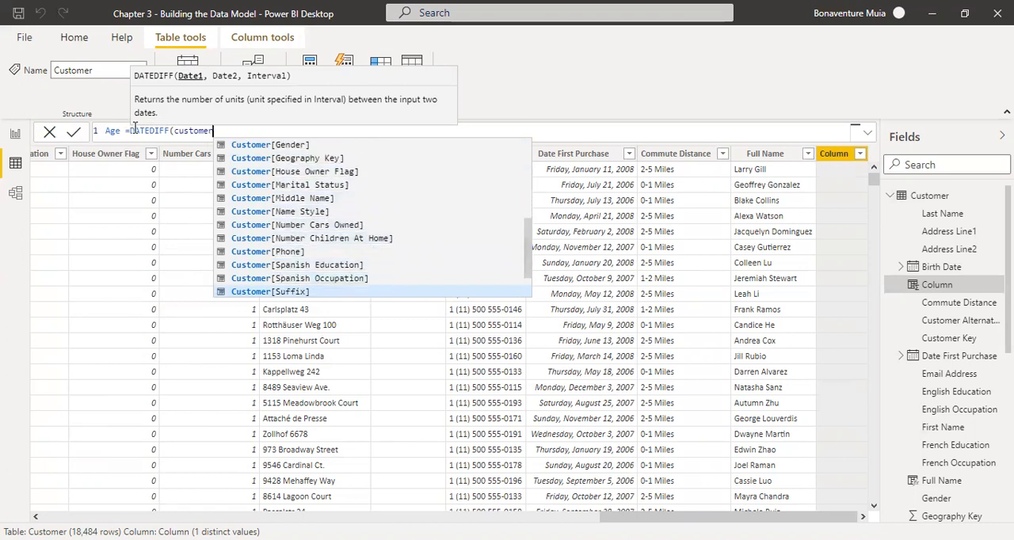
{"action": "key", "text": "Down"}
{"action": "key", "text": "Down"}
{"action": "key", "text": "Down"}
{"action": "key", "text": "Down"}
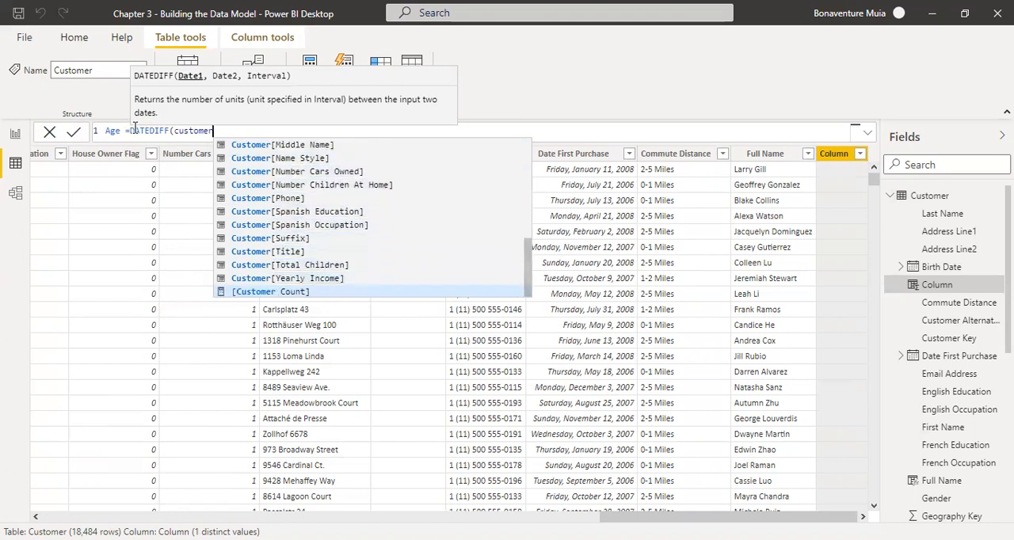
{"action": "key", "text": "Down"}
{"action": "key", "text": "Down"}
{"action": "key", "text": "Down"}
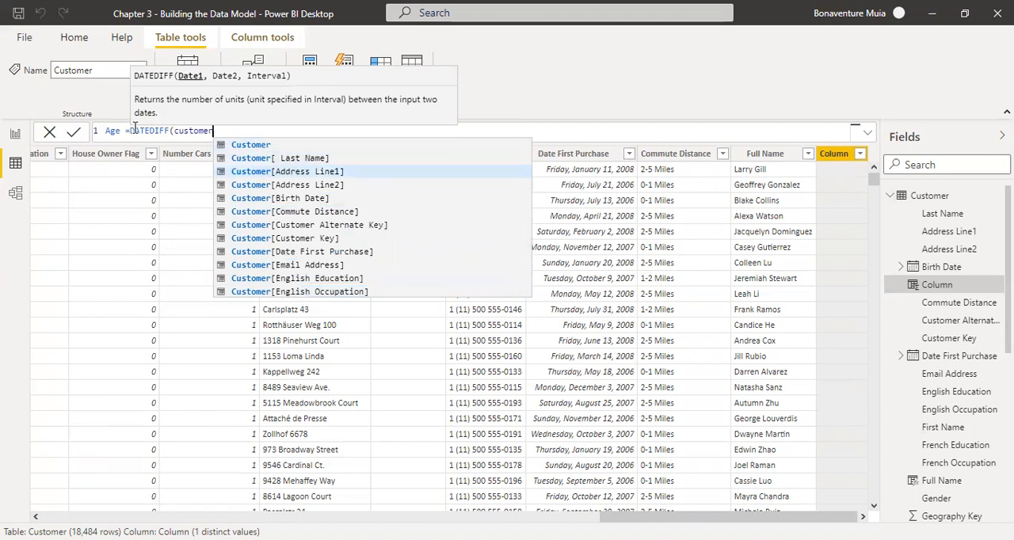
{"action": "key", "text": "Down"}
{"action": "key", "text": "Down"}
{"action": "key", "text": "Tab"}
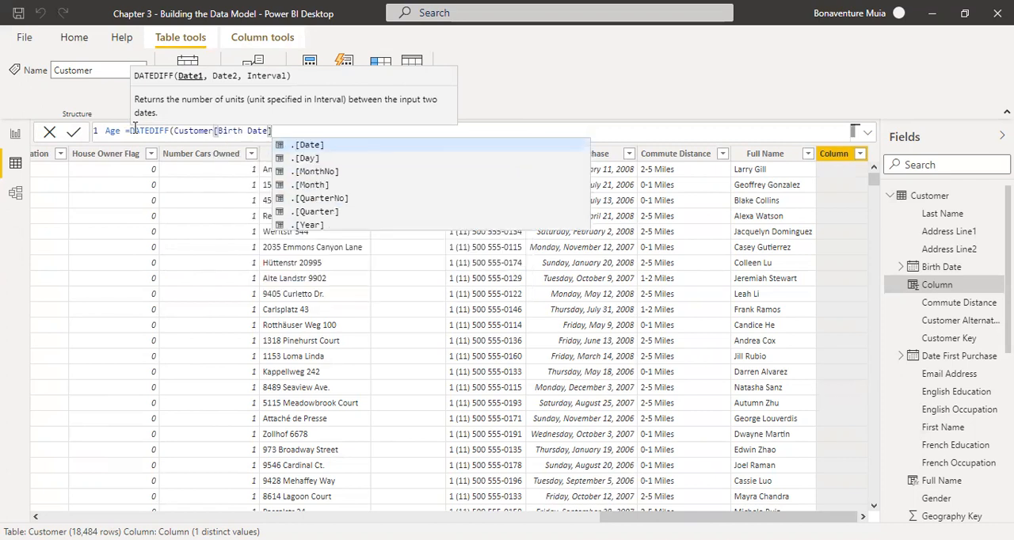
{"action": "type", "text": ","}
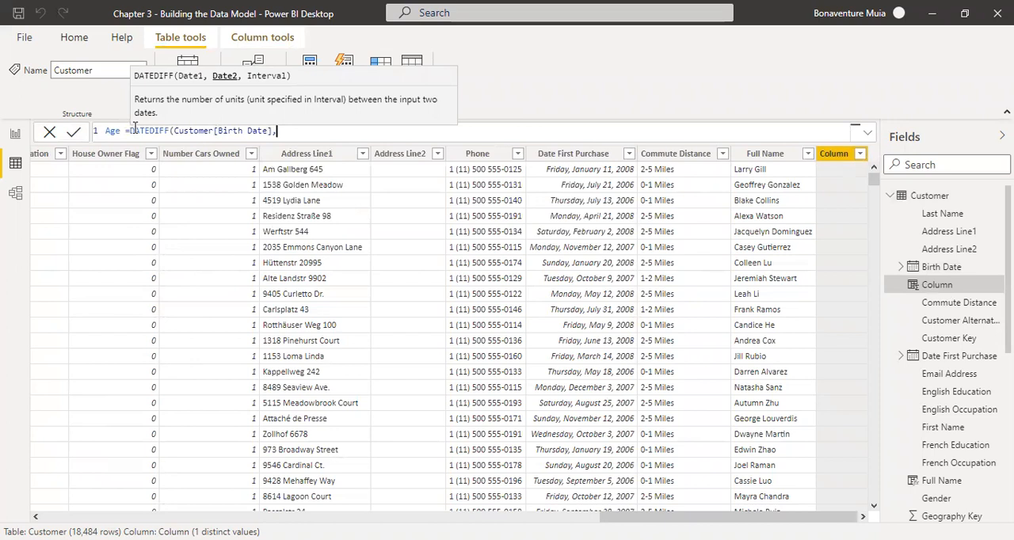
Enter Today() as the second date argument of DATEDIFF
{"action": "type", "text": "To"}
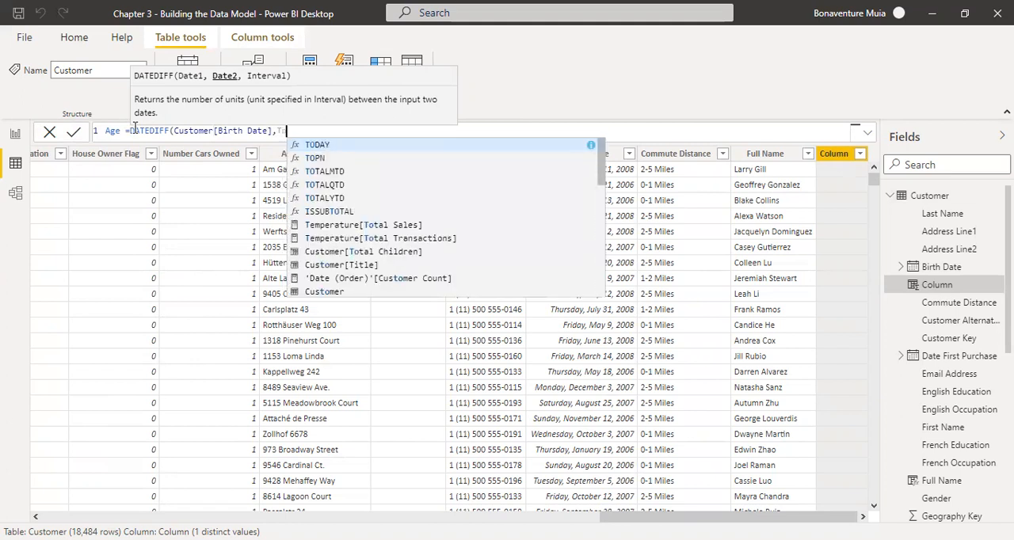
{"action": "type", "text": "day("}
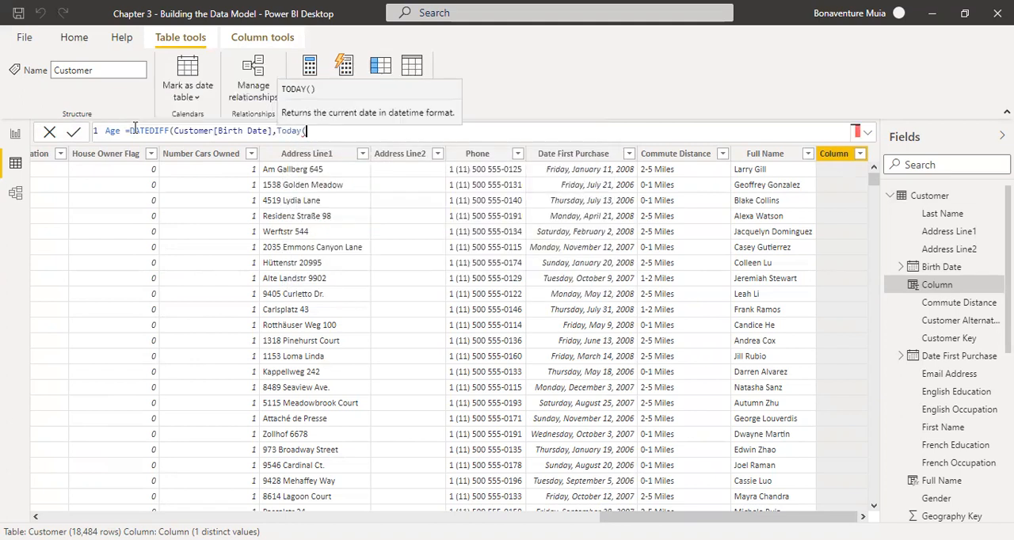
{"action": "type", "text": ")"}
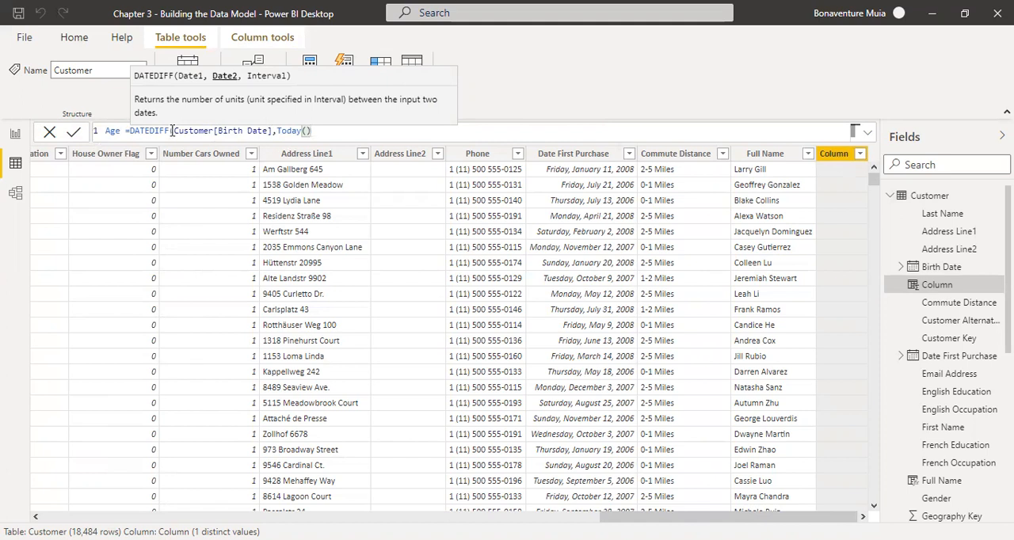
{"action": "left_click_drag", "start_coordinate": [172, 131], "coordinate": [264, 130]}
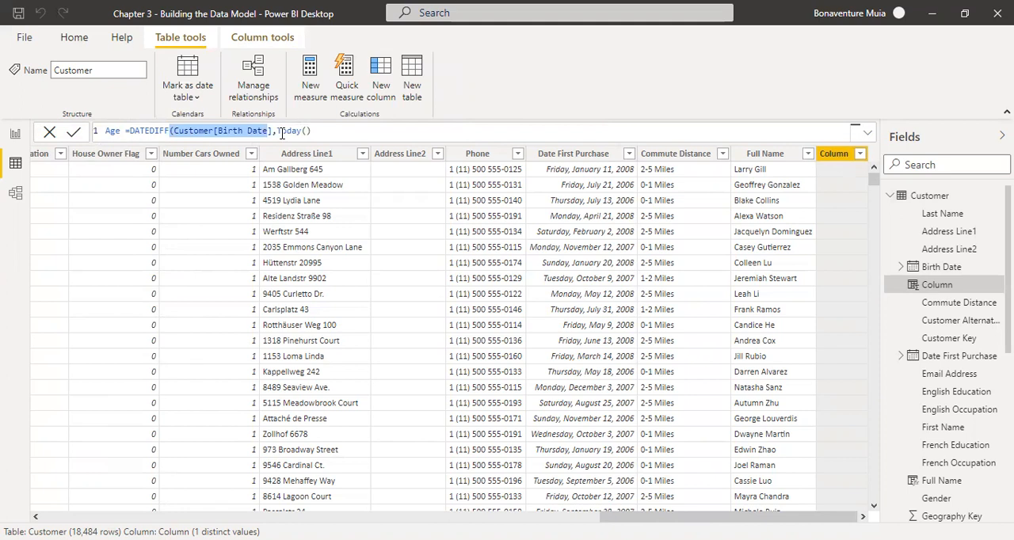
{"action": "left_click", "coordinate": [315, 130]}
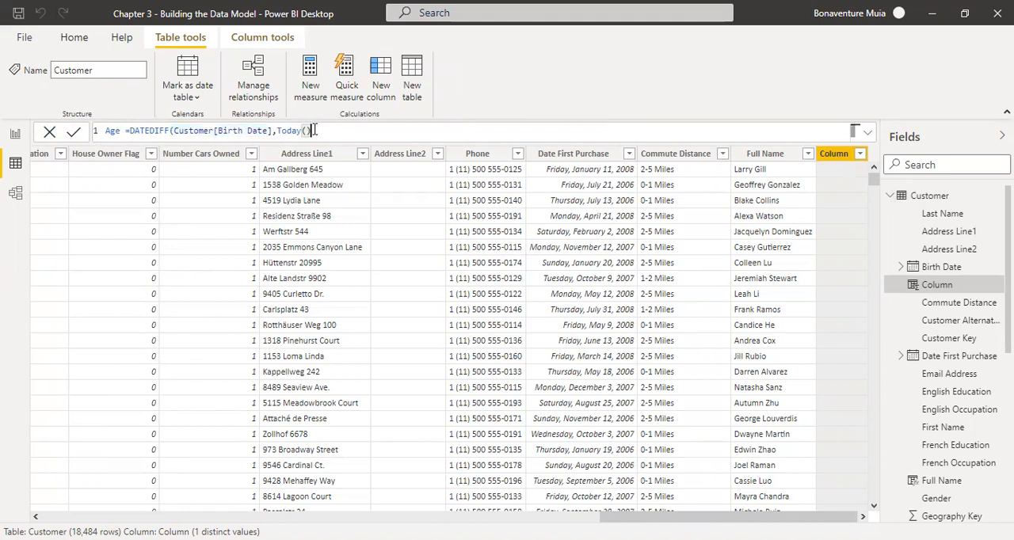
{"action": "type", "text": ","}
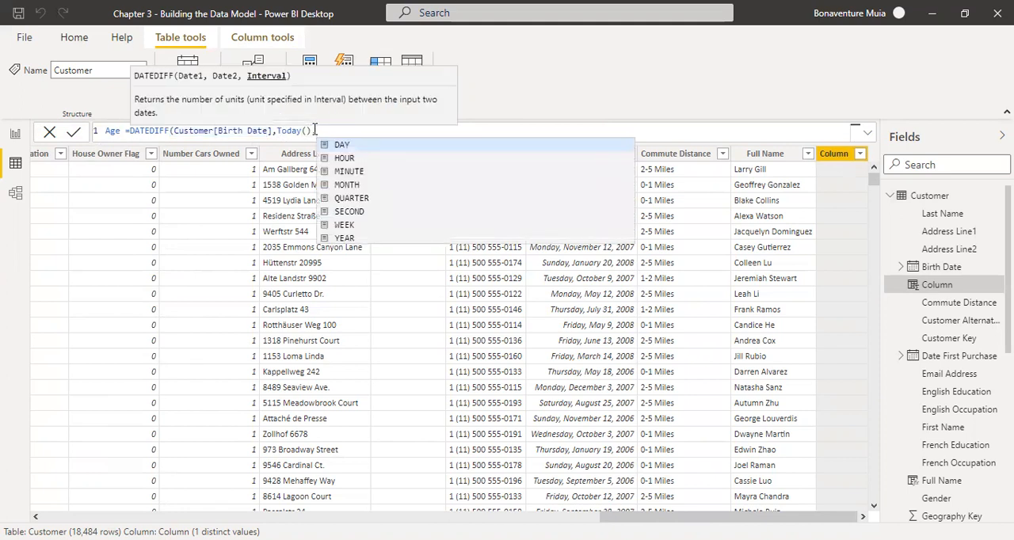
{"action": "type", "text": "Yea"}
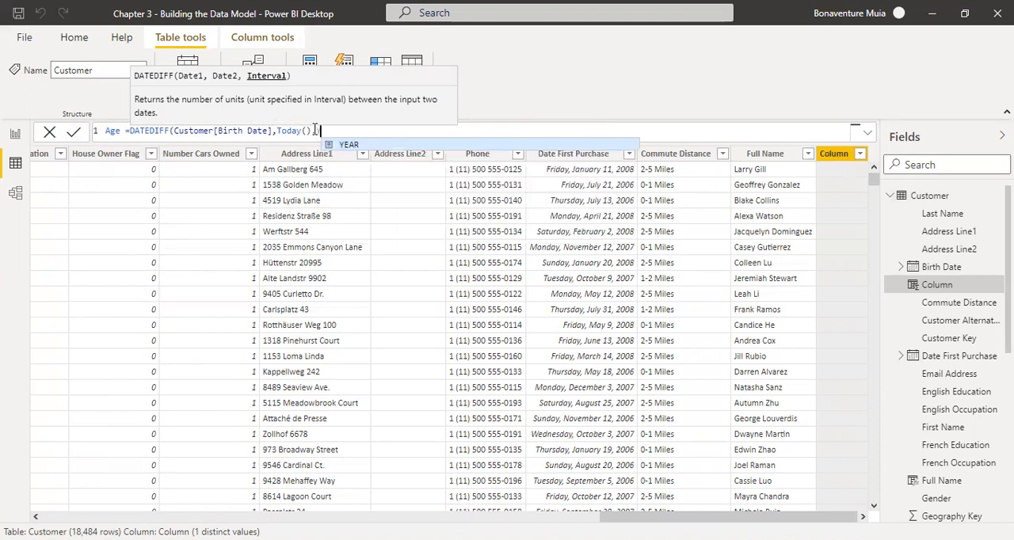
{"action": "type", "text": "r"}
{"action": "key", "text": "BackSpace"}
{"action": "key", "text": "BackSpace"}
{"action": "key", "text": "BackSpace"}
{"action": "key", "text": "BackSpace"}
{"action": "type", "text": "DAY"}
{"action": "key", "text": "BackSpace"}
{"action": "key", "text": "BackSpace"}
{"action": "key", "text": "BackSpace"}
{"action": "type", "text": "MO"}
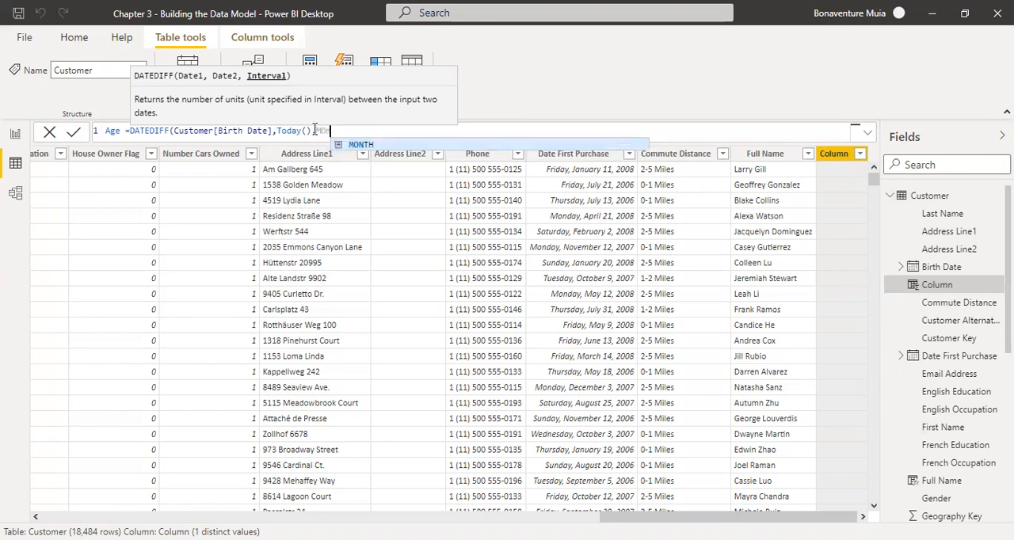
{"action": "key", "text": "BackSpace"}
{"action": "key", "text": "BackSpace"}
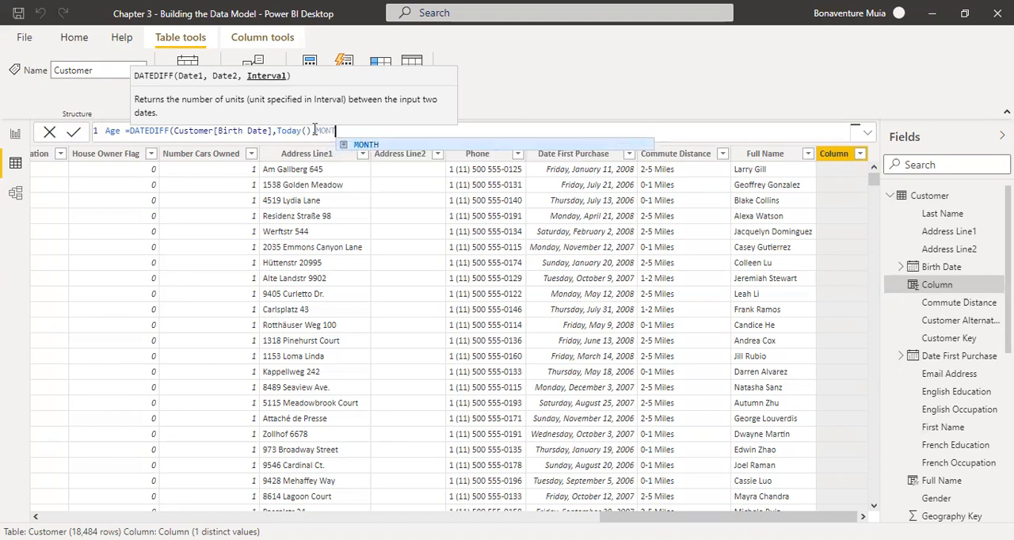
Set the DATEDIFF interval to YEAR, close the formula and commit the Age column
{"action": "type", "text": "Year"}
{"action": "key", "text": "Tab"}
{"action": "type", "text": ")"}
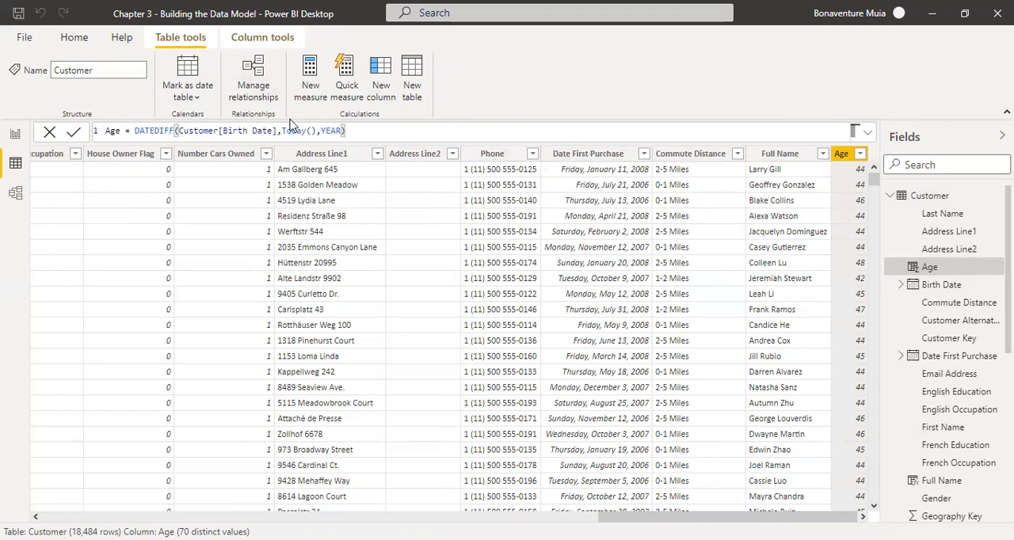
{"action": "left_click_drag", "start_coordinate": [283, 131], "coordinate": [317, 131]}
{"action": "left_click", "coordinate": [318, 131]}
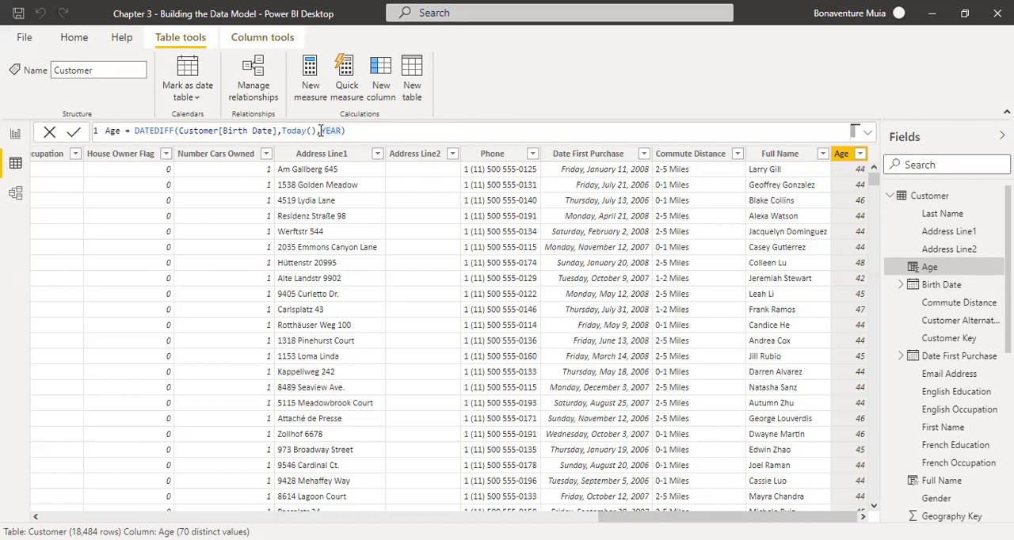
{"action": "left_click_drag", "start_coordinate": [320, 131], "coordinate": [342, 131]}
{"action": "left_click", "coordinate": [343, 130]}
{"action": "type", "text": ")"}
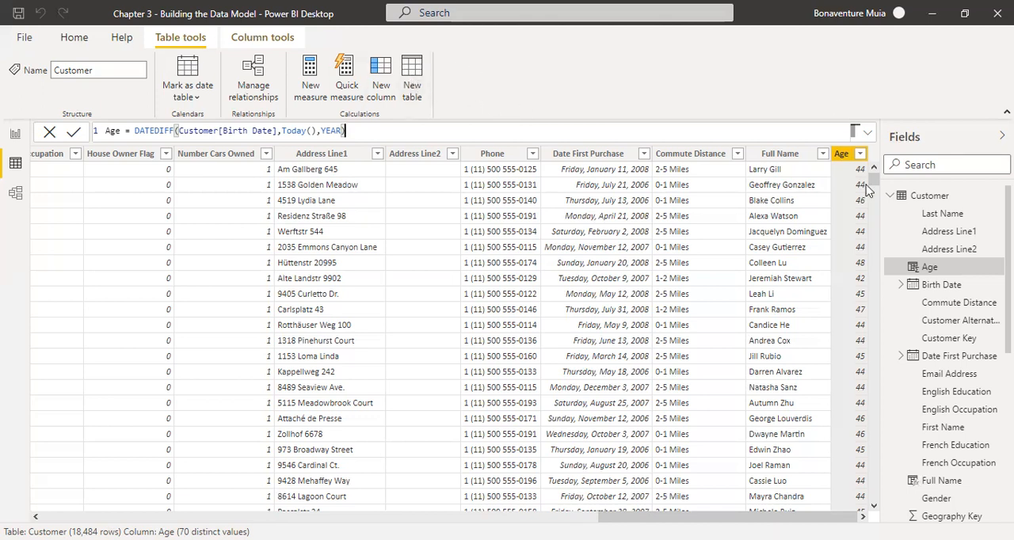
Add another calculated column to the Customer table and name it Age BreakDown
{"action": "left_click", "coordinate": [380, 82]}
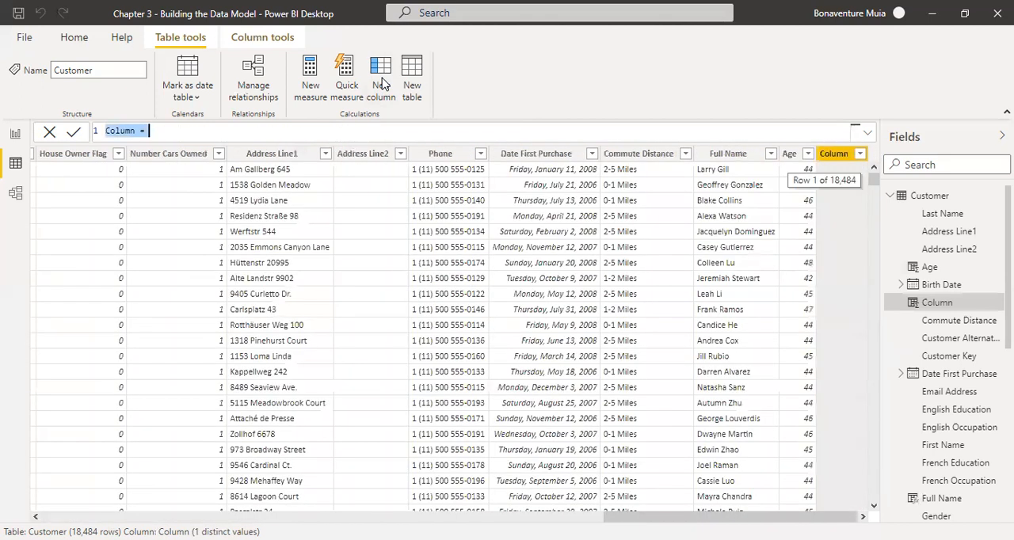
{"action": "left_click", "coordinate": [136, 132]}
{"action": "key", "text": "BackSpace"}
{"action": "key", "text": "BackSpace"}
{"action": "key", "text": "BackSpace"}
{"action": "key", "text": "BackSpace"}
{"action": "key", "text": "BackSpace"}
{"action": "key", "text": "BackSpace"}
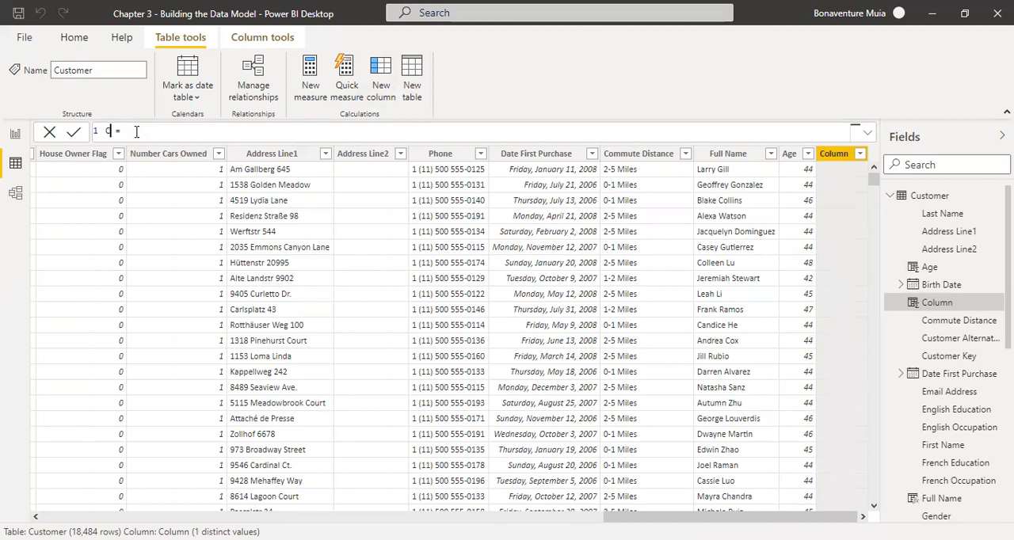
{"action": "type", "text": "Age"}
{"action": "type", "text": " Ber"}
{"action": "key", "text": "BackSpace"}
{"action": "key", "text": "BackSpace"}
{"action": "type", "text": "reakDown"}
{"action": "key", "text": "Right"}
{"action": "key", "text": "Right"}
Begin the Age BreakDown formula with SWITCH, using TRUE() as its expression
{"action": "type", "text": "swi"}
{"action": "key", "text": "Tab"}
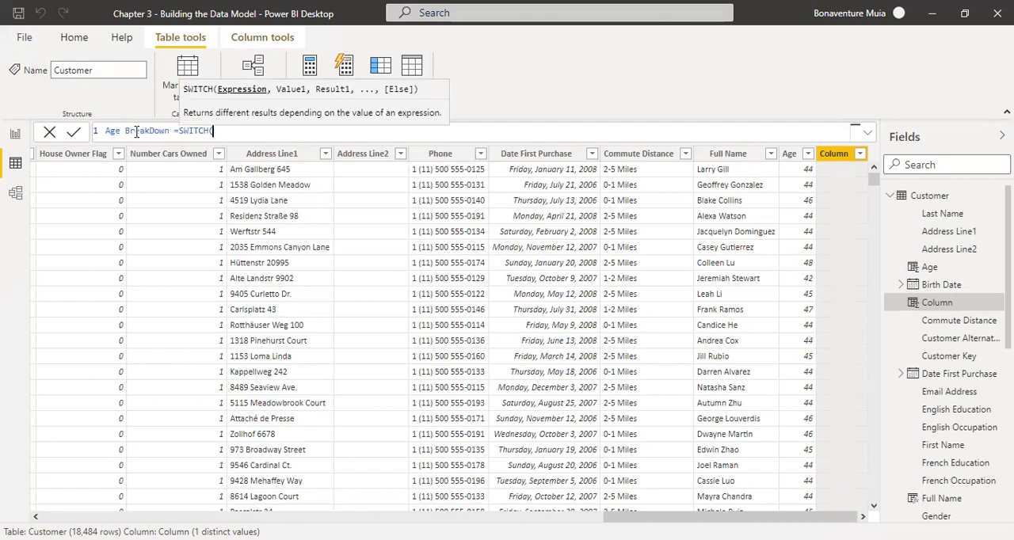
{"action": "type", "text": "TRUE"}
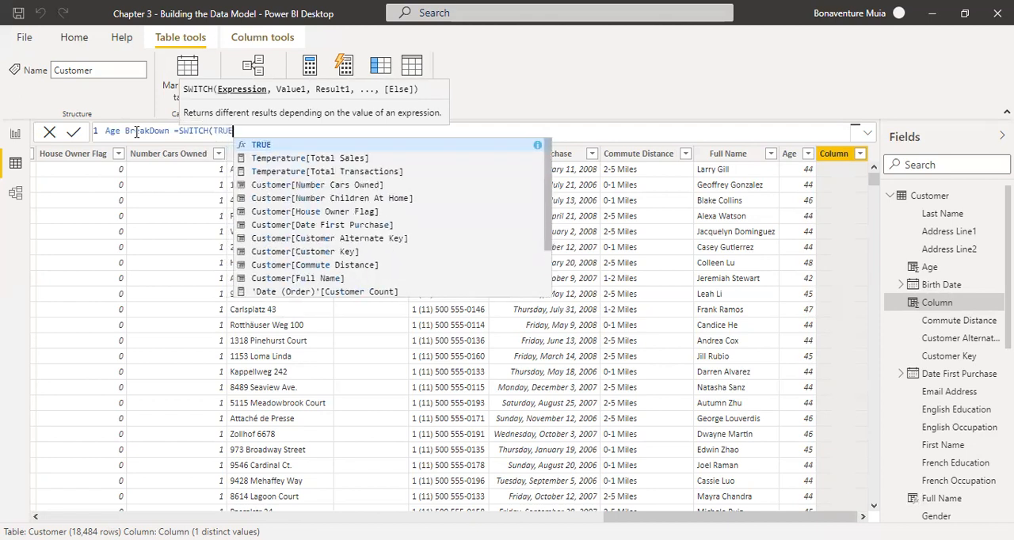
{"action": "type", "text": "()"}
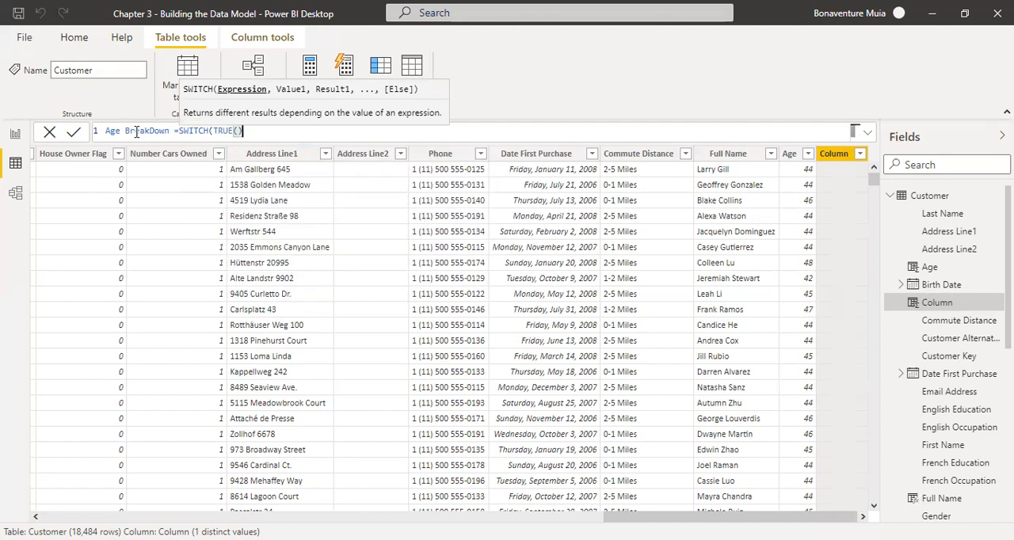
{"action": "type", "text": ","}
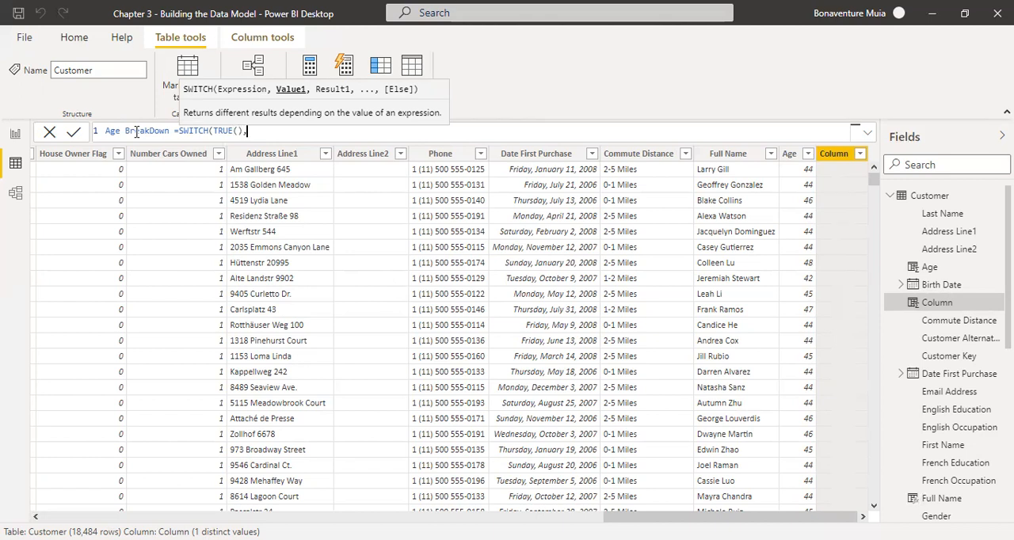
Enter Customer[Age] as the start of the first SWITCH condition in the Age BreakDown formula
{"action": "type", "text": "cus"}
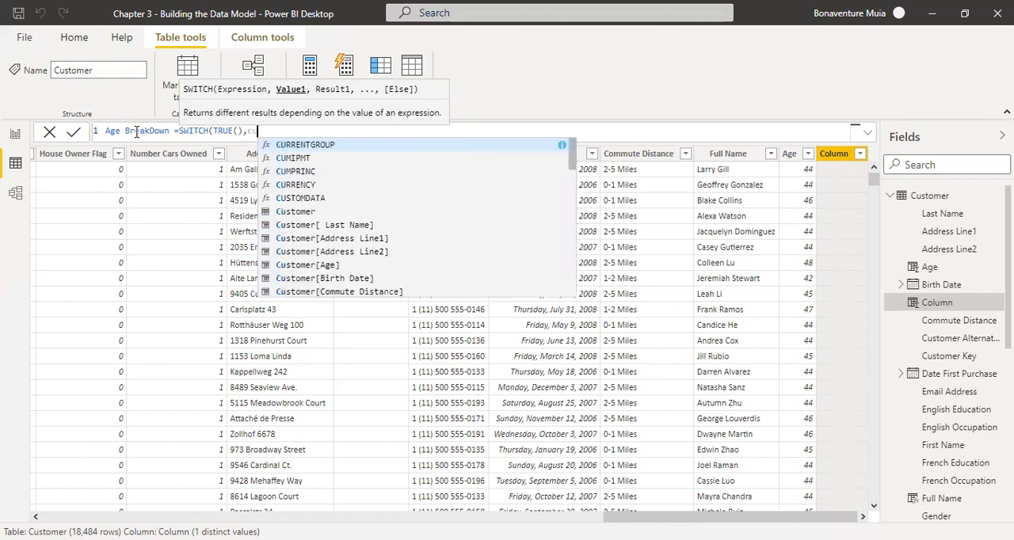
{"action": "type", "text": "tomer"}
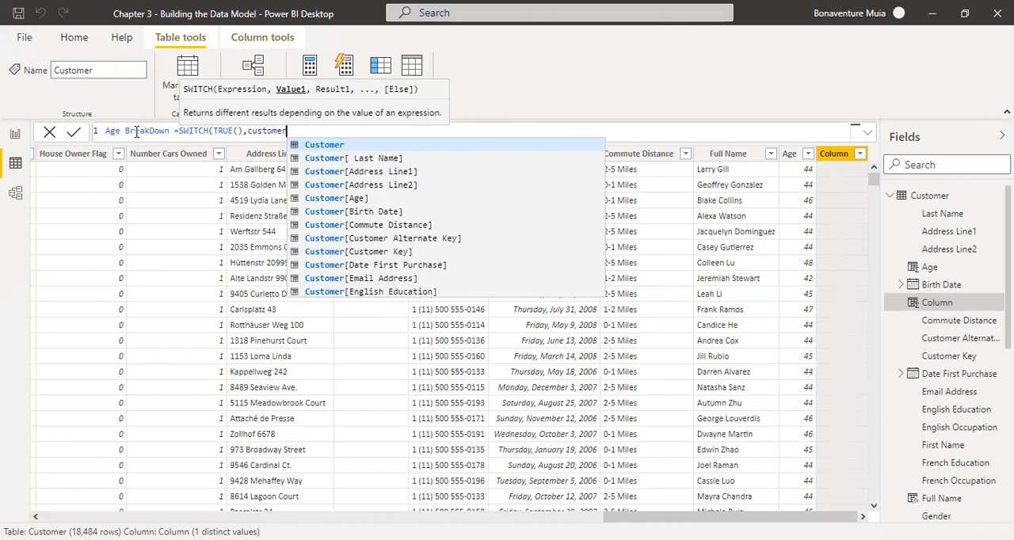
{"action": "type", "text": "'"}
{"action": "key", "text": "BackSpace"}
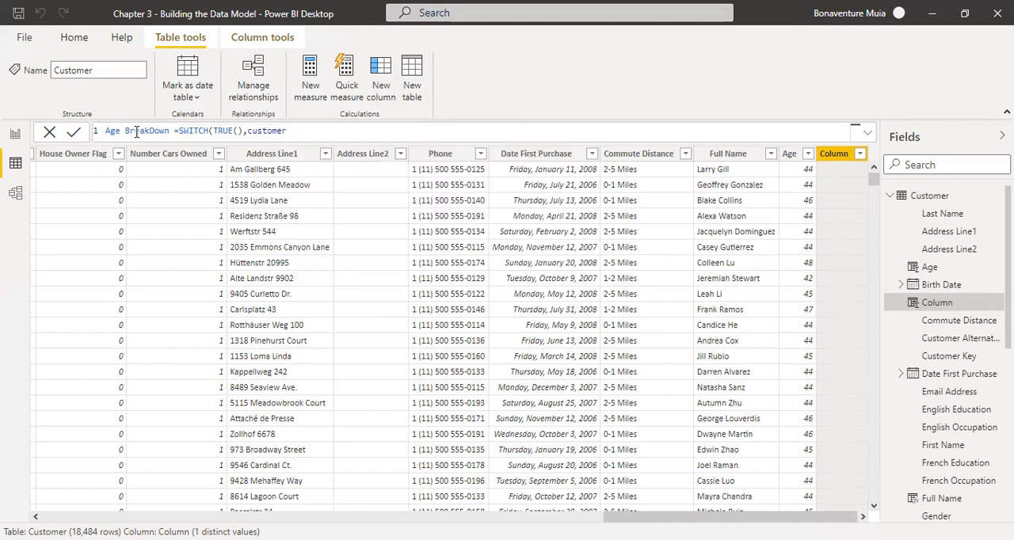
{"action": "type", "text": "[ag"}
{"action": "key", "text": "BackSpace"}
{"action": "key", "text": "BackSpace"}
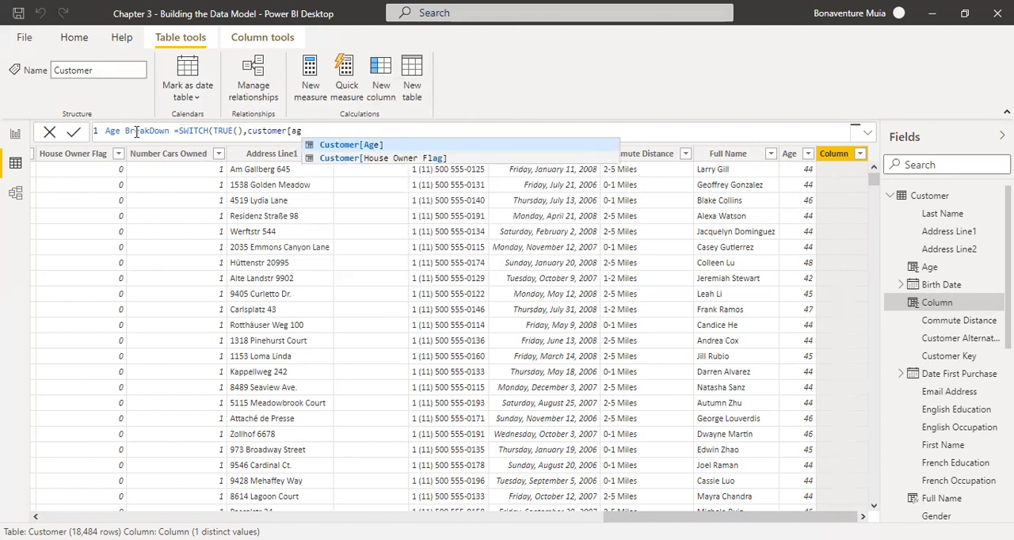
{"action": "type", "text": "ag"}
{"action": "key", "text": "Tab"}
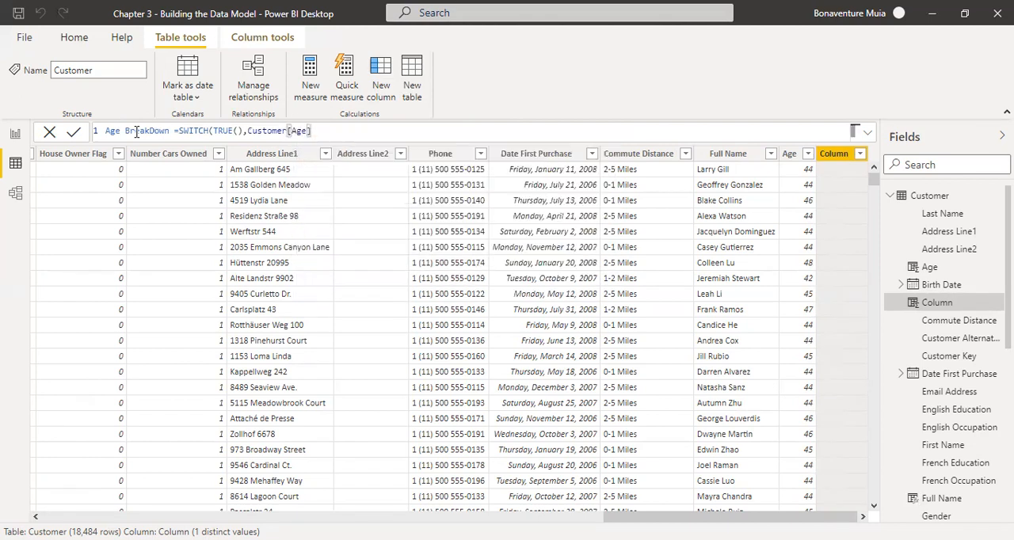
Complete the first SWITCH condition as >=55 and give it the result "55+"
{"action": "type", "text": ">=55,\""}
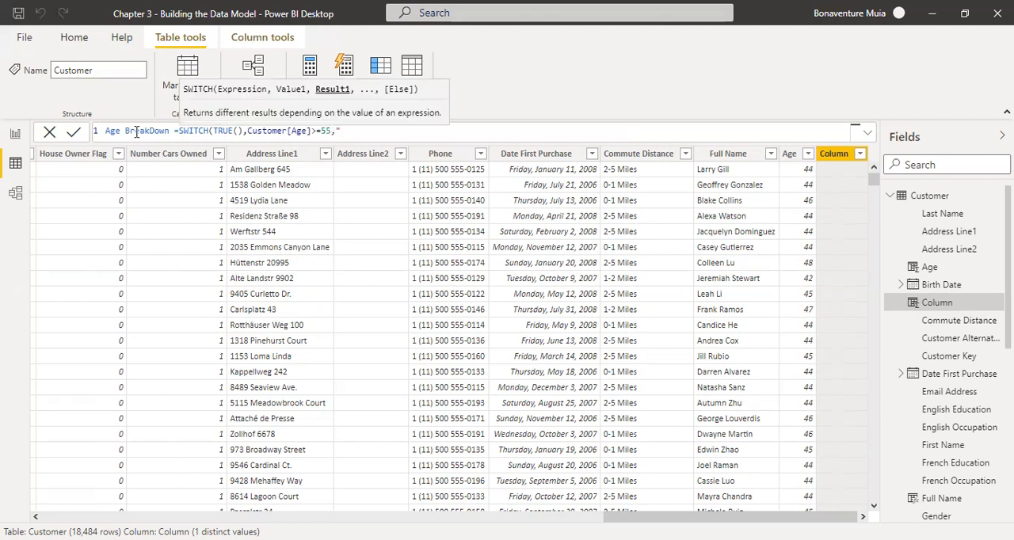
{"action": "type", "text": "55+\","}
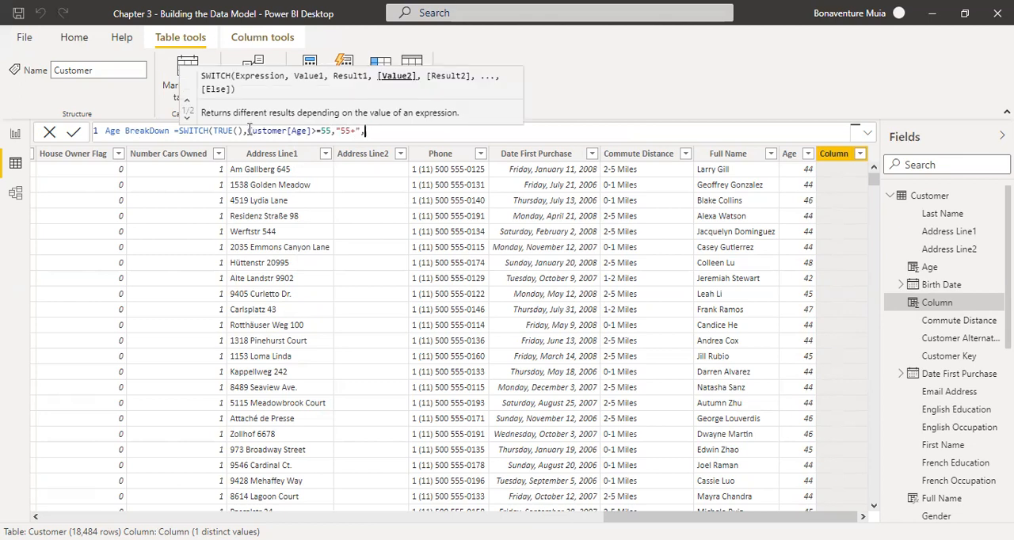
{"action": "left_click_drag", "start_coordinate": [247, 131], "coordinate": [333, 131]}
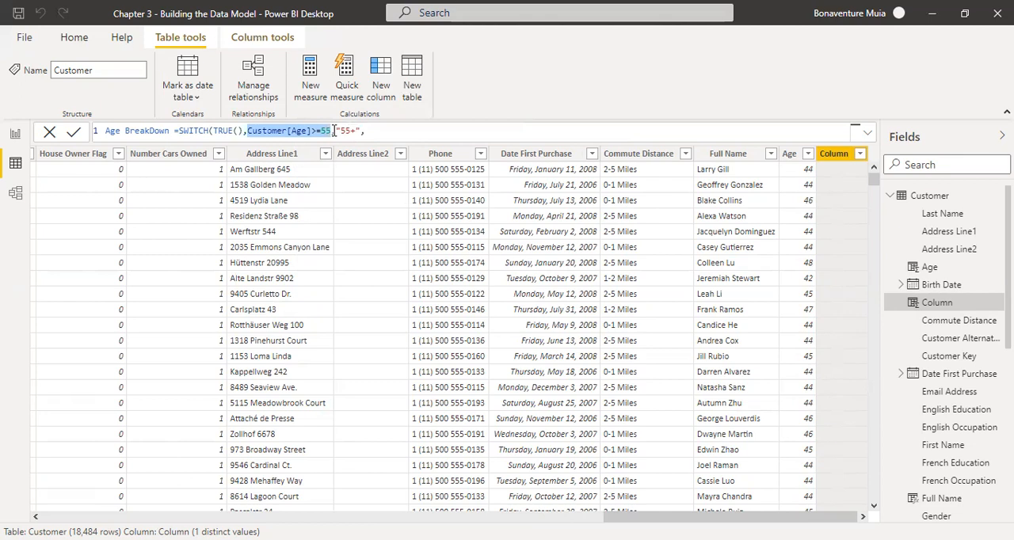
{"action": "left_click_drag", "start_coordinate": [335, 130], "coordinate": [361, 129]}
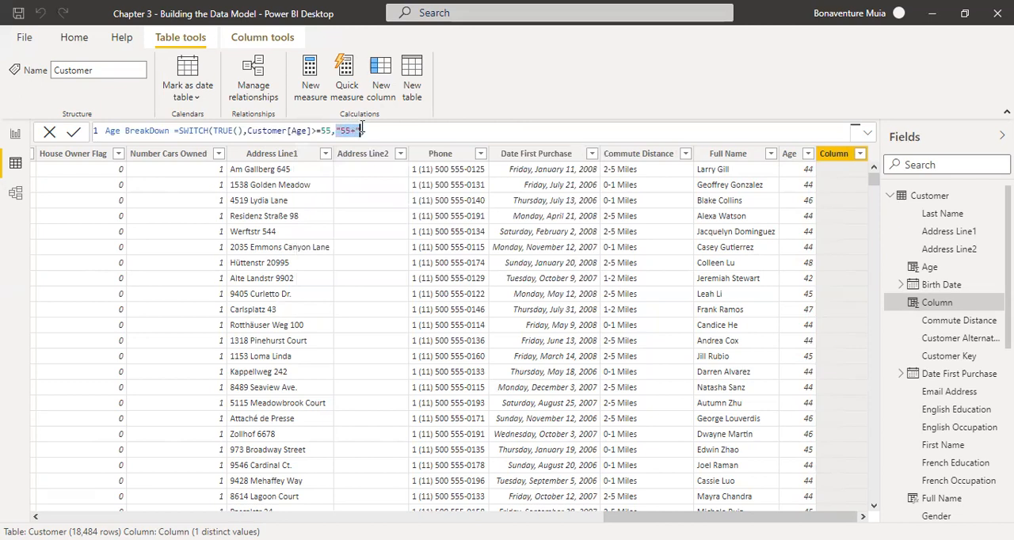
Add Customer[Age] as the start of the second SWITCH condition, following the "55+" result
{"action": "left_click", "coordinate": [369, 130]}
{"action": "type", "text": "Custo"}
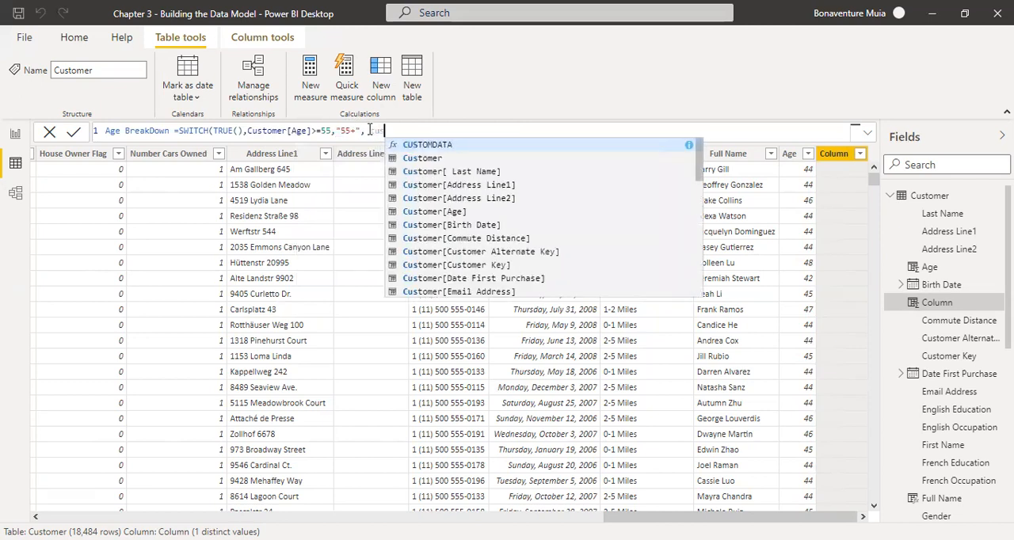
{"action": "type", "text": "mer"}
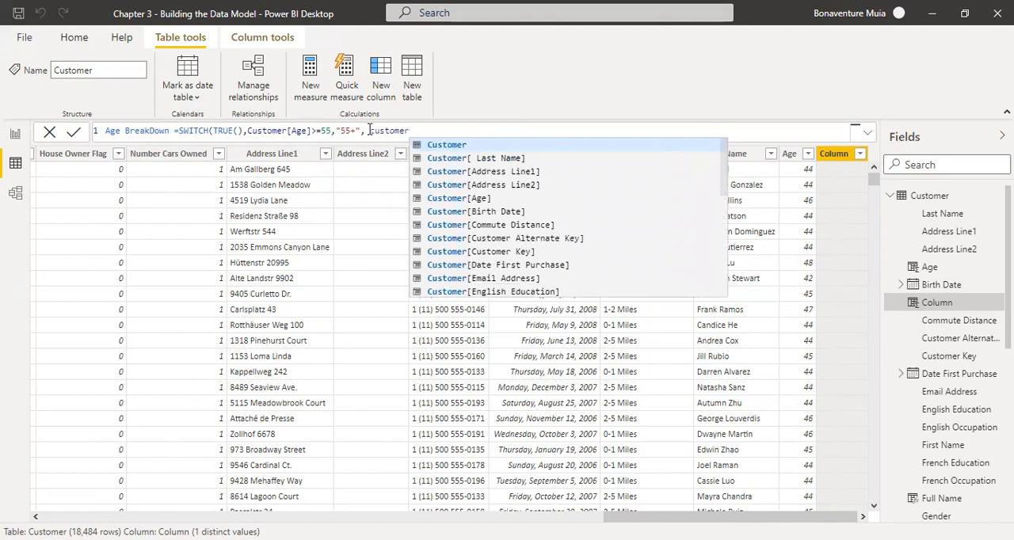
{"action": "key", "text": "Down"}
{"action": "key", "text": "Down"}
{"action": "key", "text": "Down"}
{"action": "key", "text": "Down"}
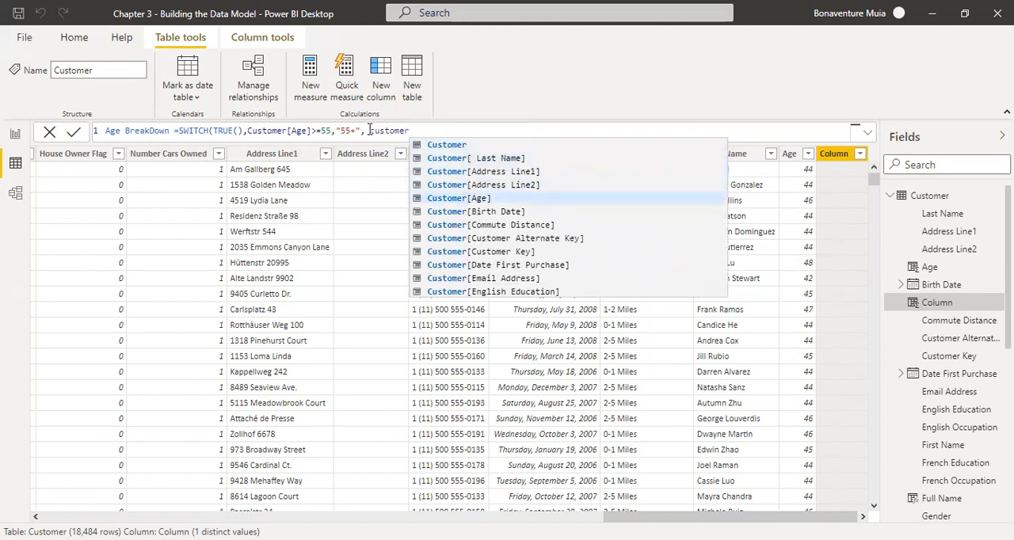
{"action": "key", "text": "Tab"}
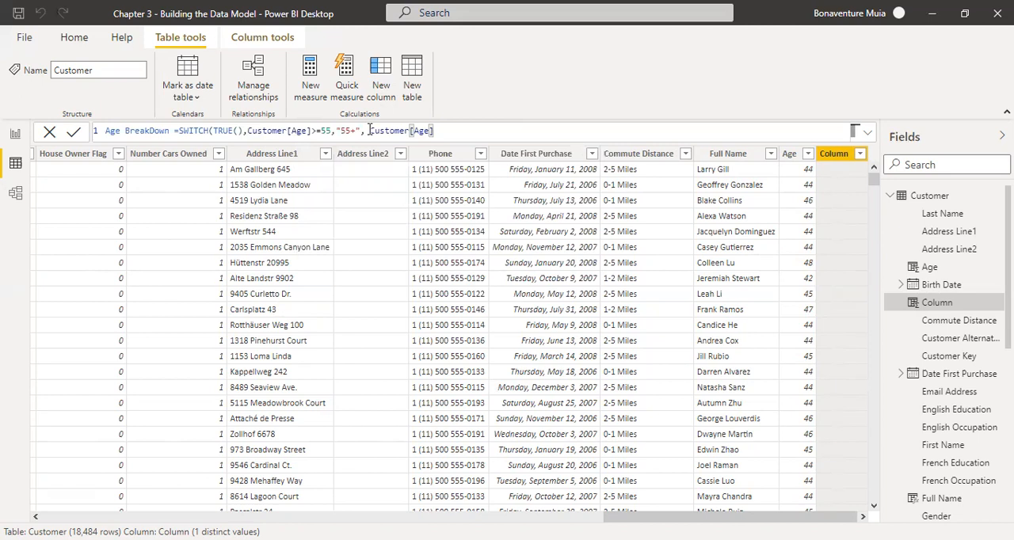
Complete the second SWITCH condition as >=45 and give it the result "45-54"
{"action": "type", "text": ">=45,\""}
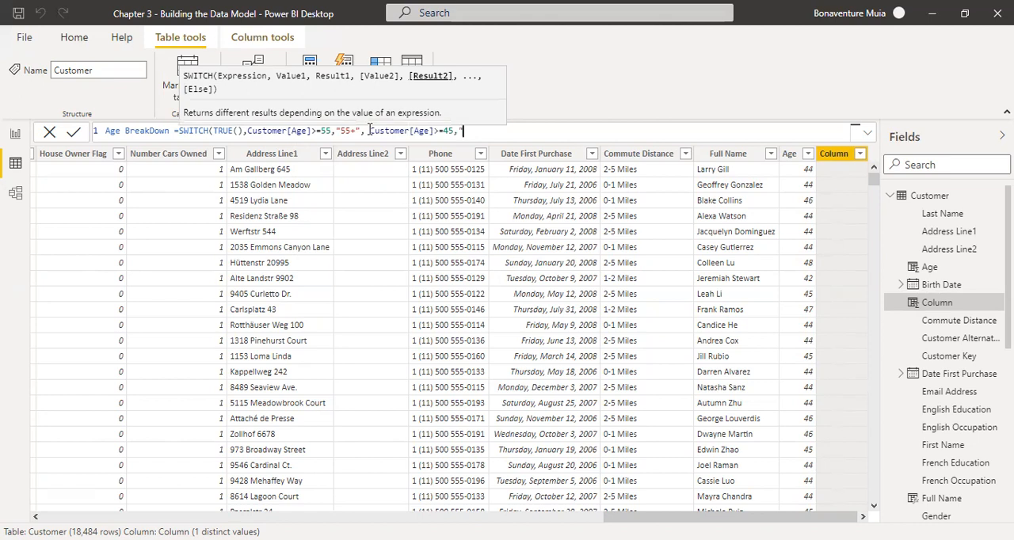
{"action": "type", "text": "45-53"}
{"action": "key", "text": "BackSpace"}
{"action": "type", "text": "4\","}
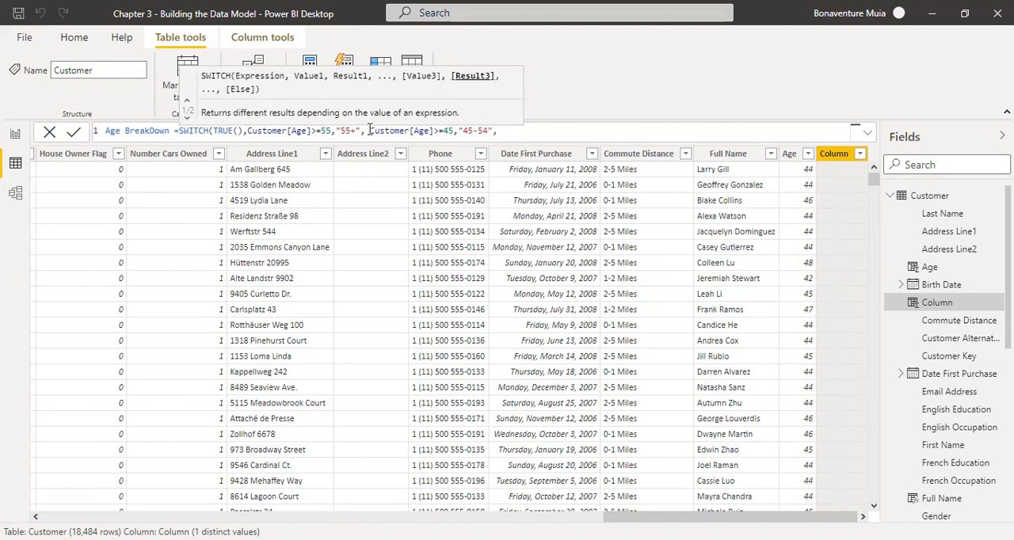
Add Customer[Age] as the start of the third SWITCH condition, following the "45-54" result
{"action": "type", "text": "cus"}
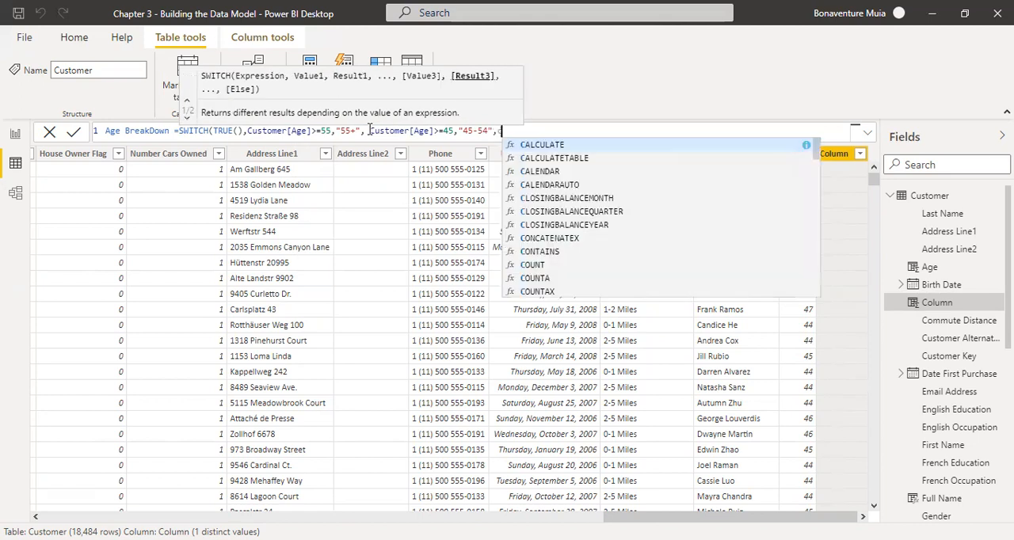
{"action": "type", "text": "t"}
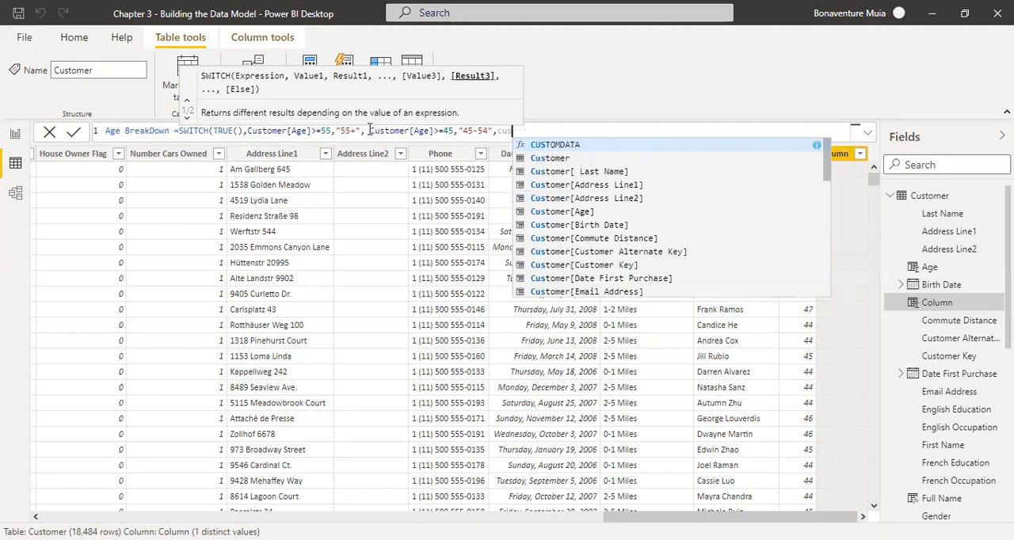
{"action": "type", "text": "omer["}
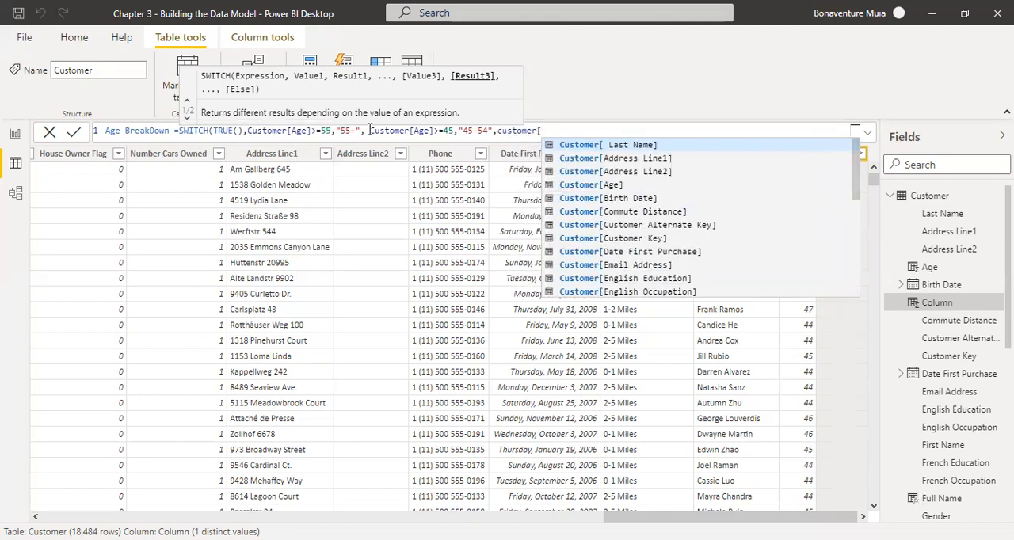
{"action": "key", "text": "Down"}
{"action": "key", "text": "Down"}
{"action": "key", "text": "Down"}
{"action": "key", "text": "Tab"}
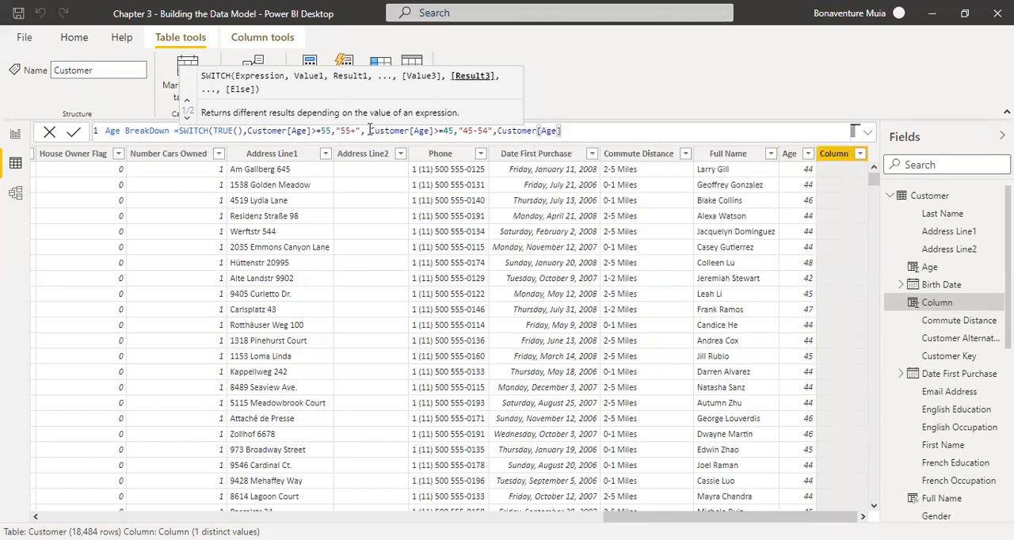
Complete the third SWITCH condition as >=35 and give it the result "35-44"
{"action": "type", "text": ">=35,\""}
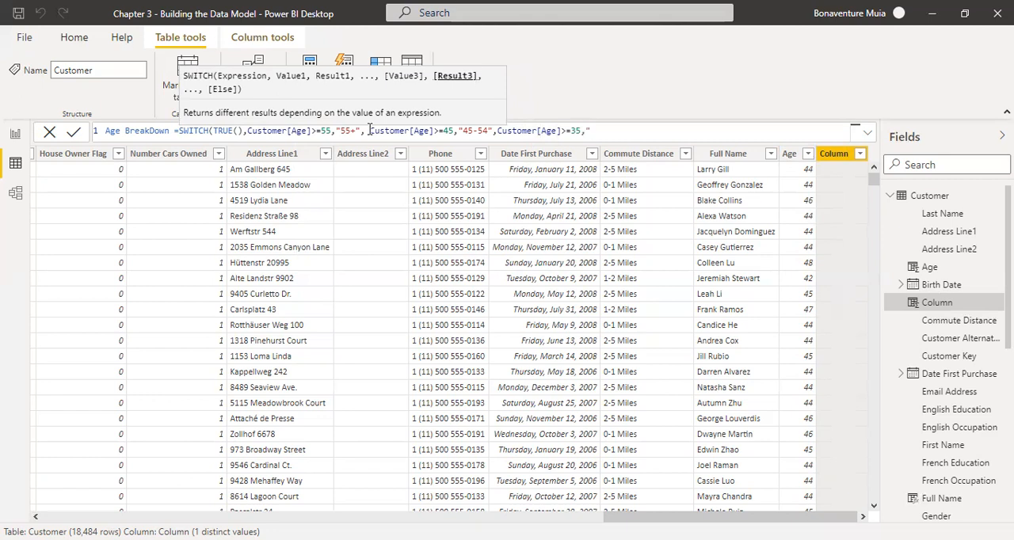
{"action": "type", "text": "35-44\","}
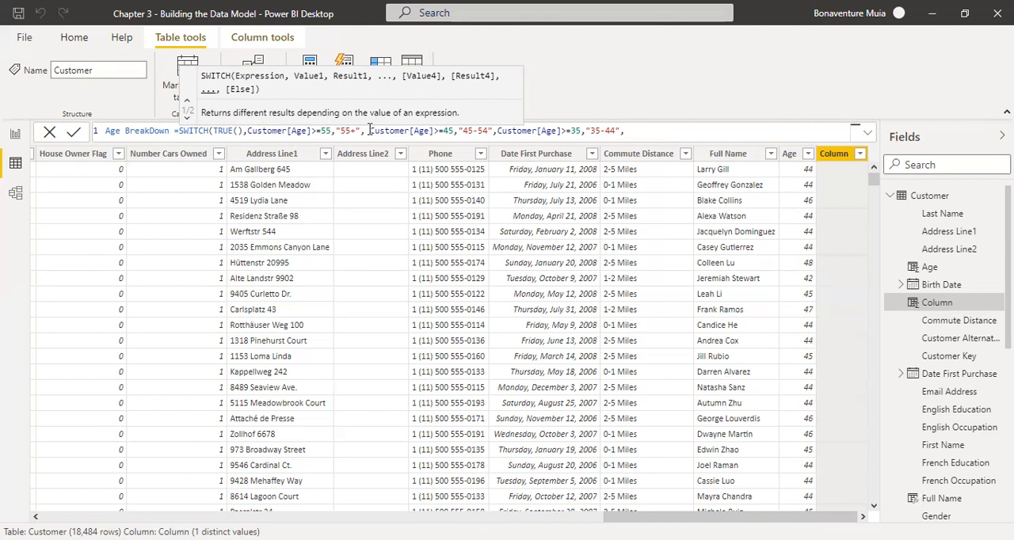
Enter "18-34" as the else result of SWITCH and close the formula's parenthesis
{"action": "type", "text": "\"18-34\")"}
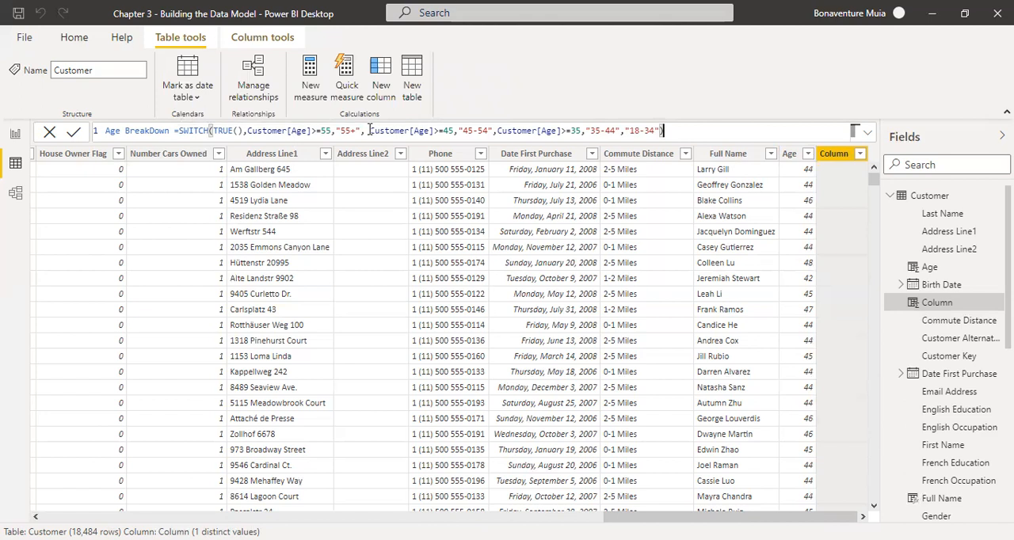
Review the conditions and results of the SWITCH formula and commit the Age BreakDown column
{"action": "left_click", "coordinate": [124, 129]}
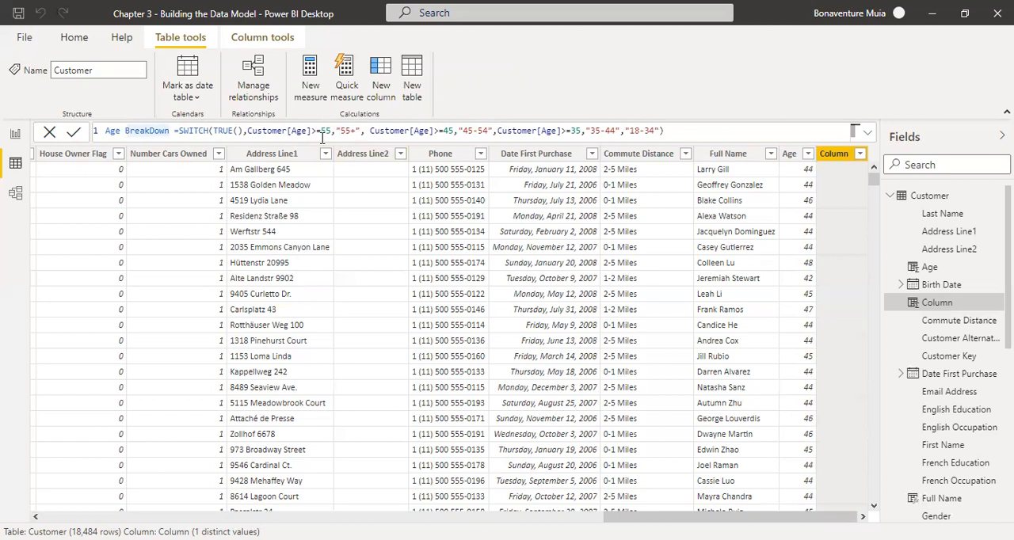
{"action": "left_click_drag", "start_coordinate": [244, 130], "coordinate": [654, 128]}
{"action": "left_click", "coordinate": [590, 130]}
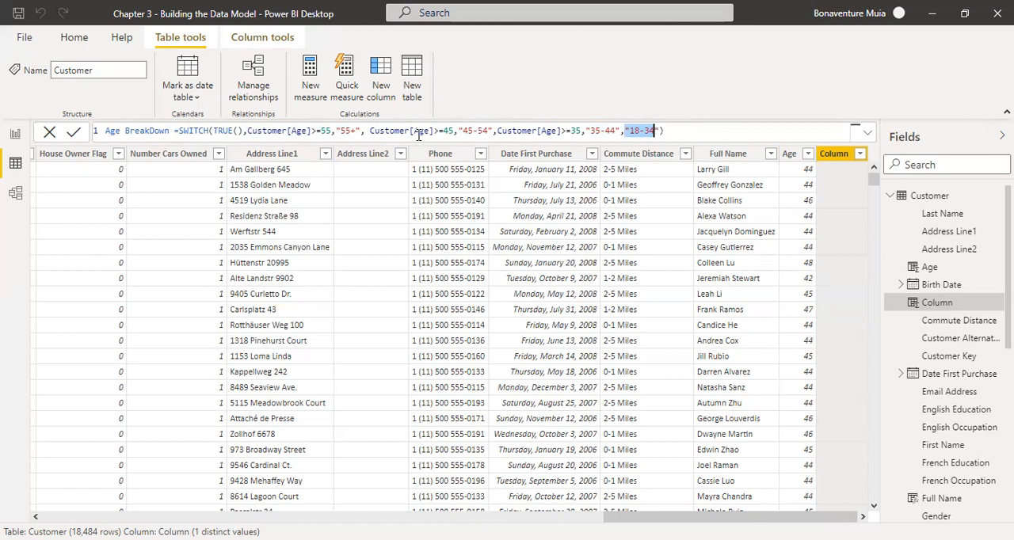
{"action": "left_click", "coordinate": [672, 131]}
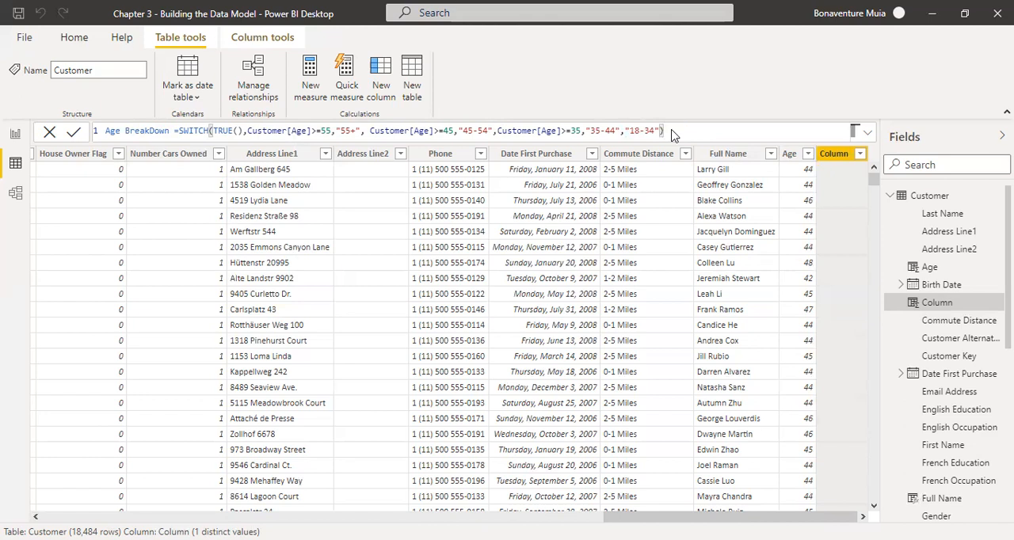
{"action": "key", "text": "Return"}
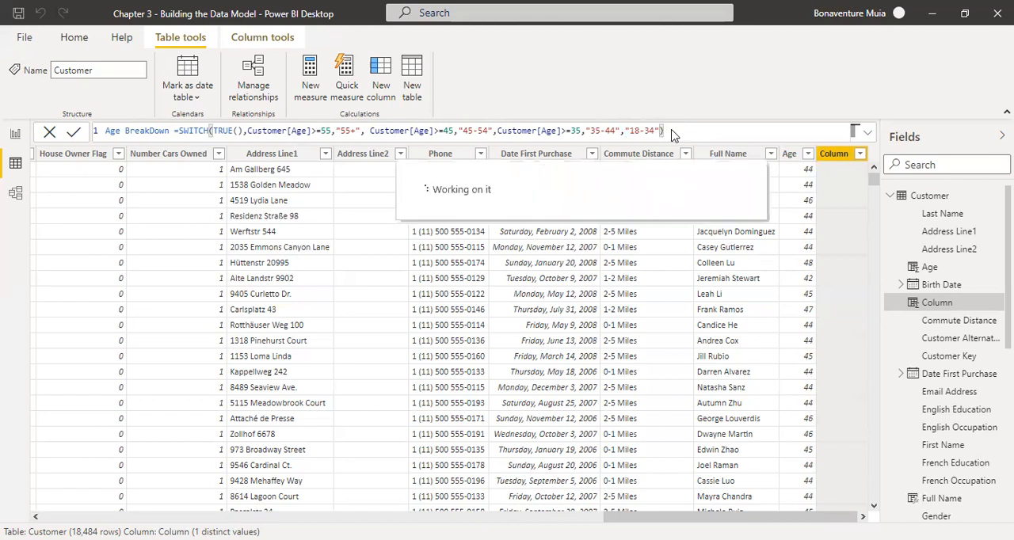